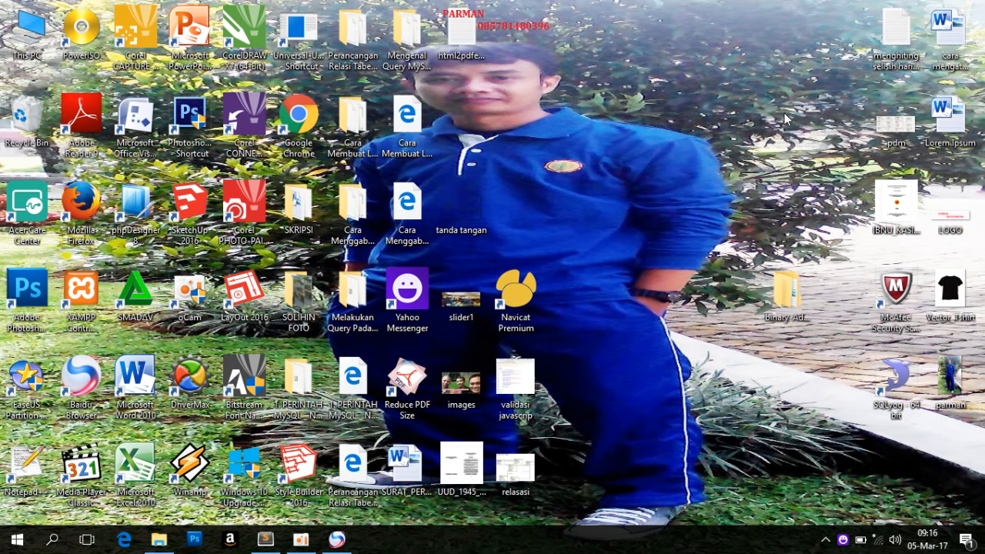
Switch to the browser and examine the library system's login page, including its address, heading and username and password fields
click(783, 296)
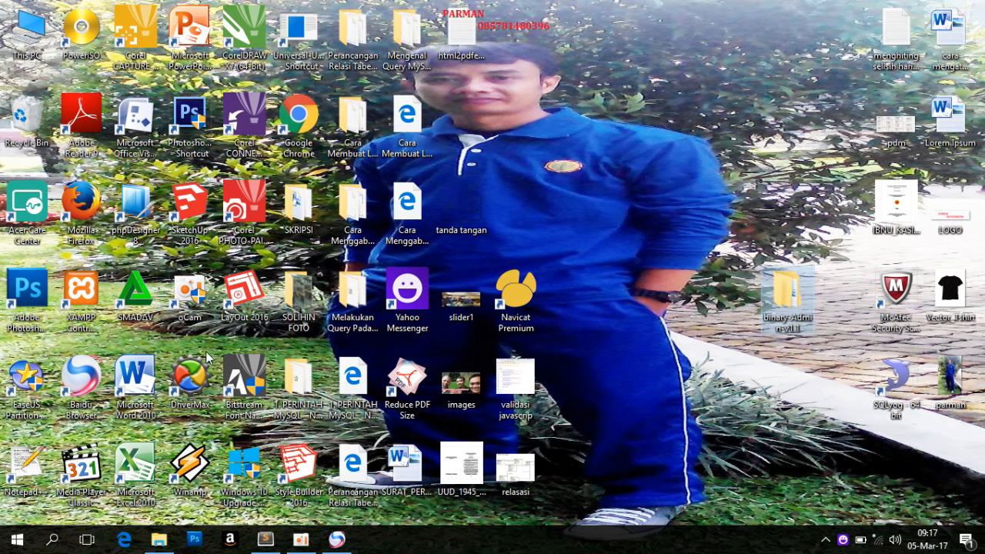
click(337, 540)
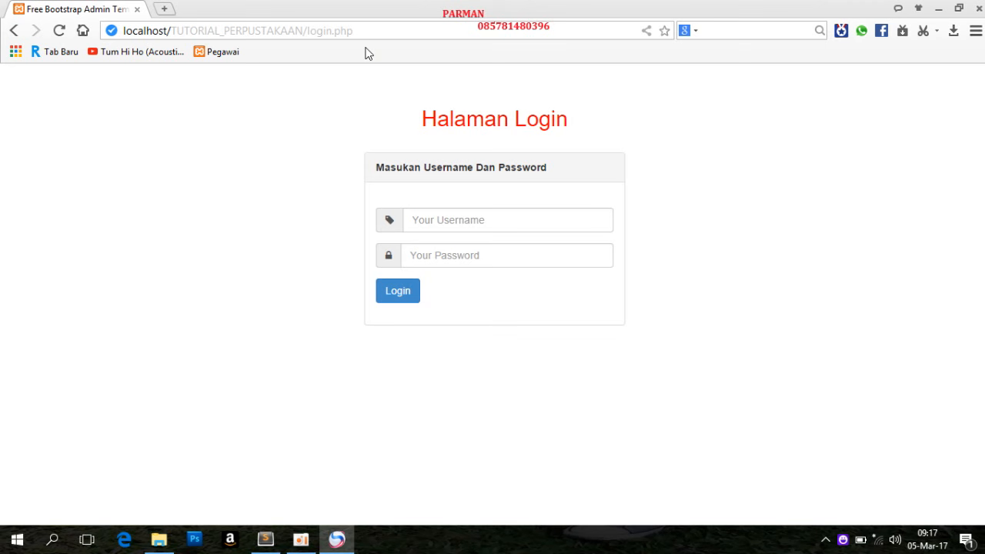
click(424, 221)
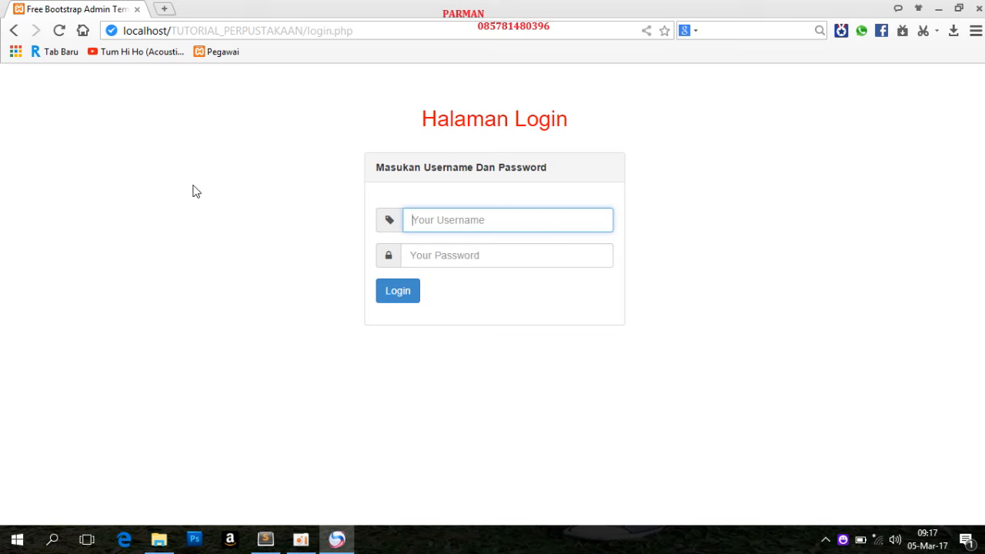
click(370, 31)
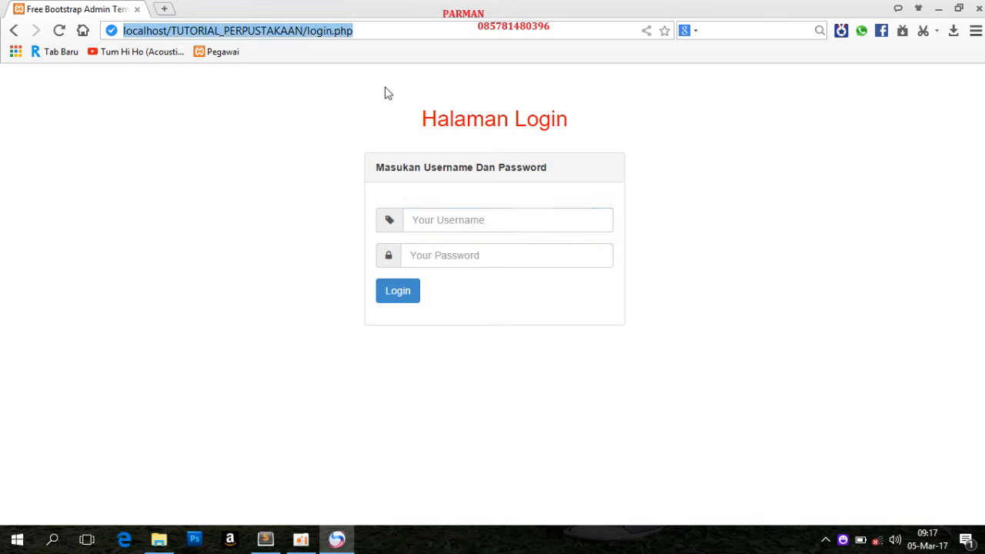
click(422, 125)
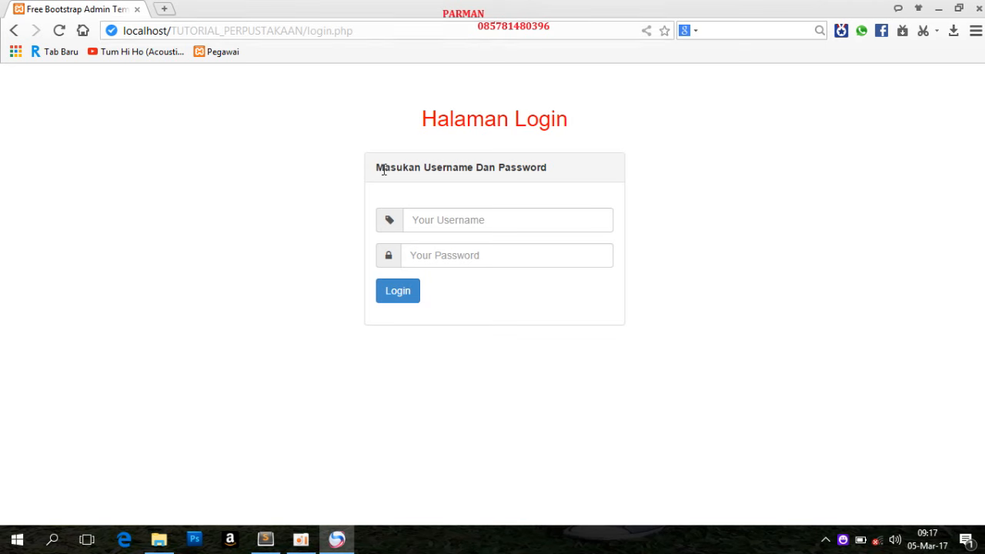
drag(659, 184, 750, 267)
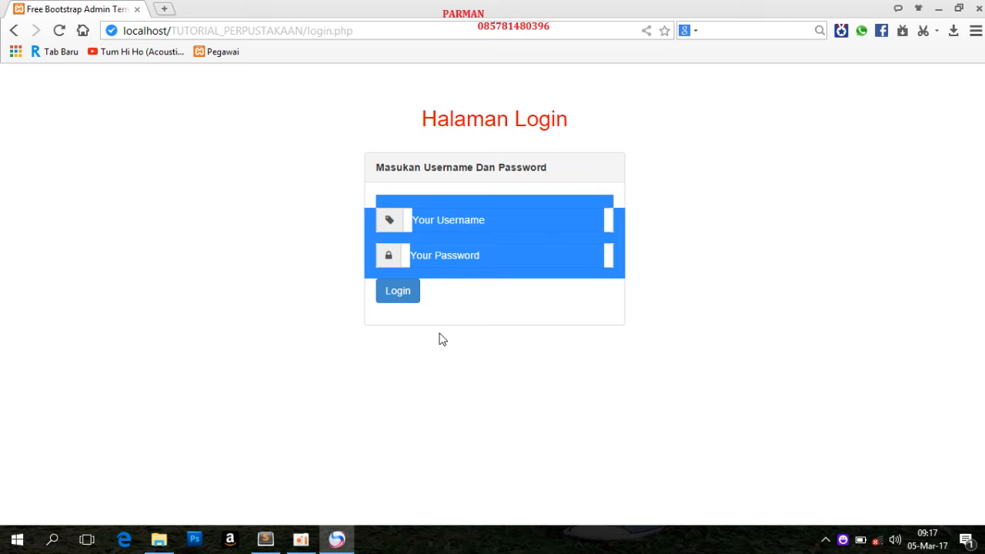
click(314, 208)
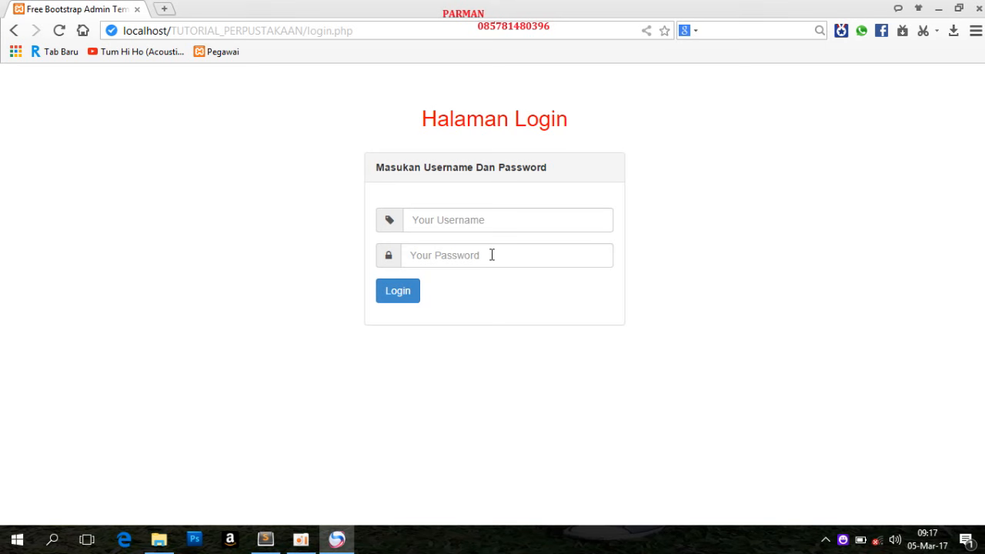
Try to open localhost/TUTORIAL_PERPUSTAKAAN/index.php directly without logging in
click(365, 32)
click(366, 32)
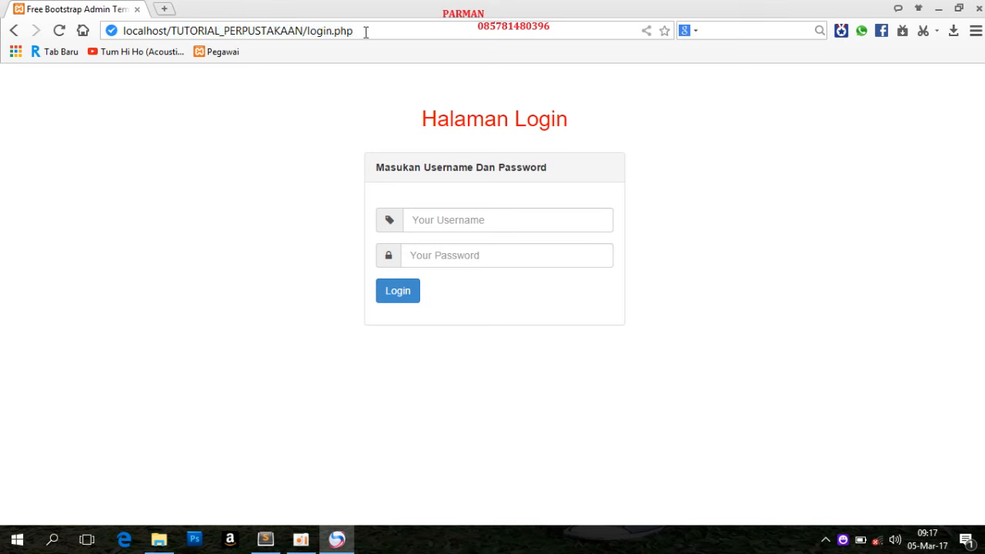
key(BackSpace)
key(BackSpace)
key(BackSpace)
key(BackSpace)
key(BackSpace)
text(index)
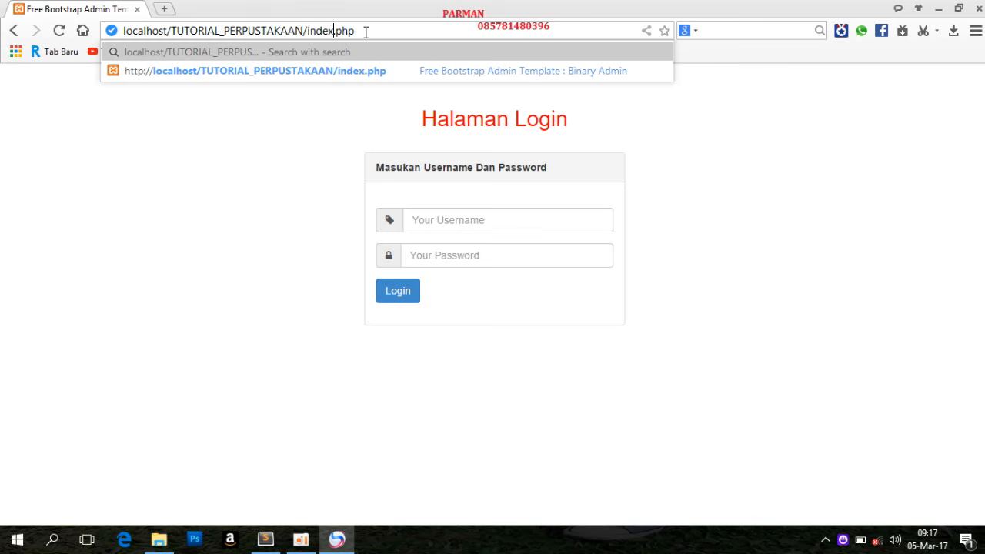
key(Return)
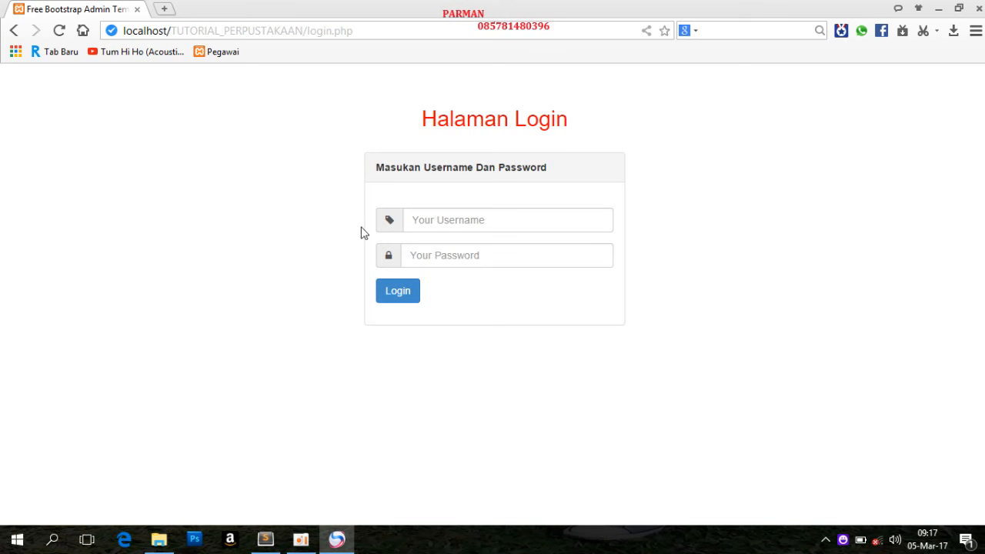
Try to log in with the username admin and an incomplete password, and dismiss the resulting message
click(498, 221)
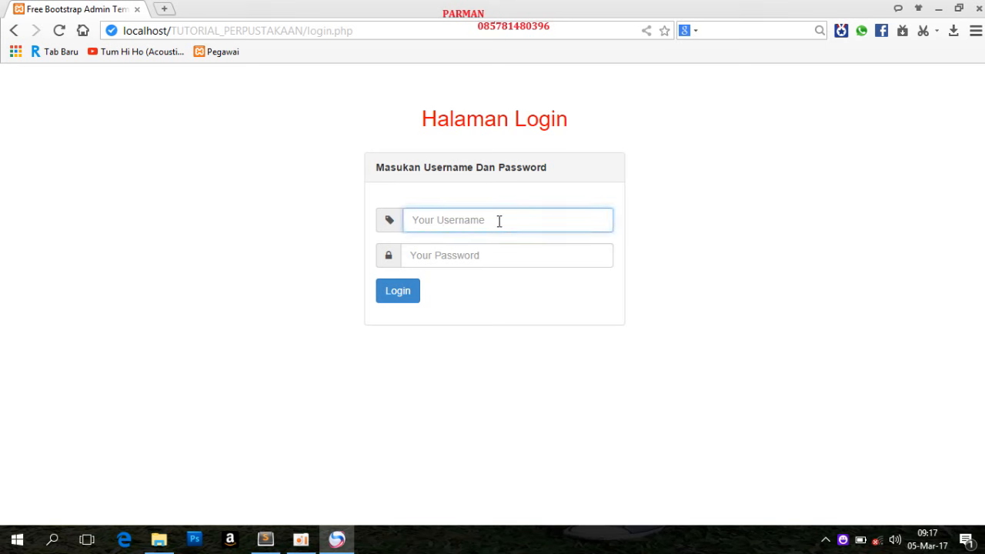
text(ad)
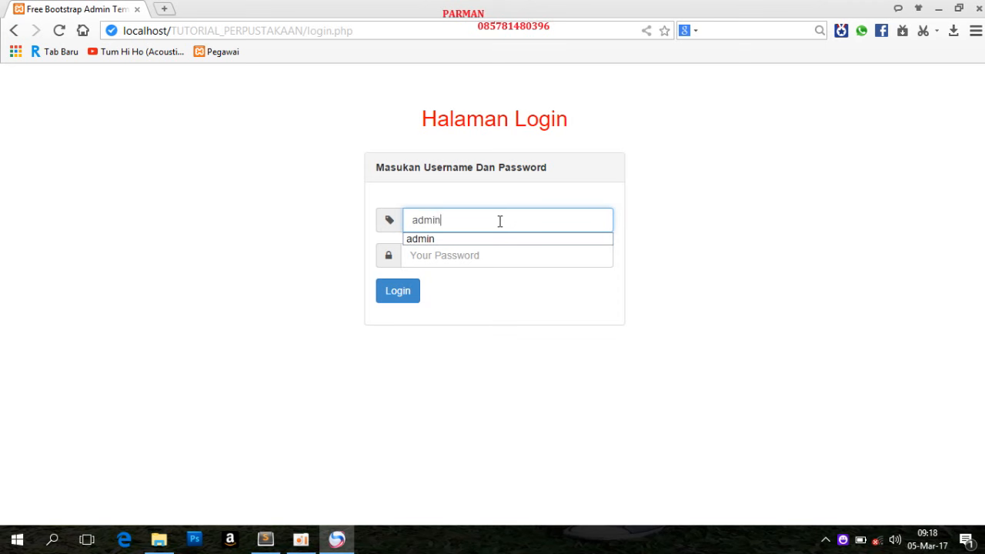
text(min)
click(498, 260)
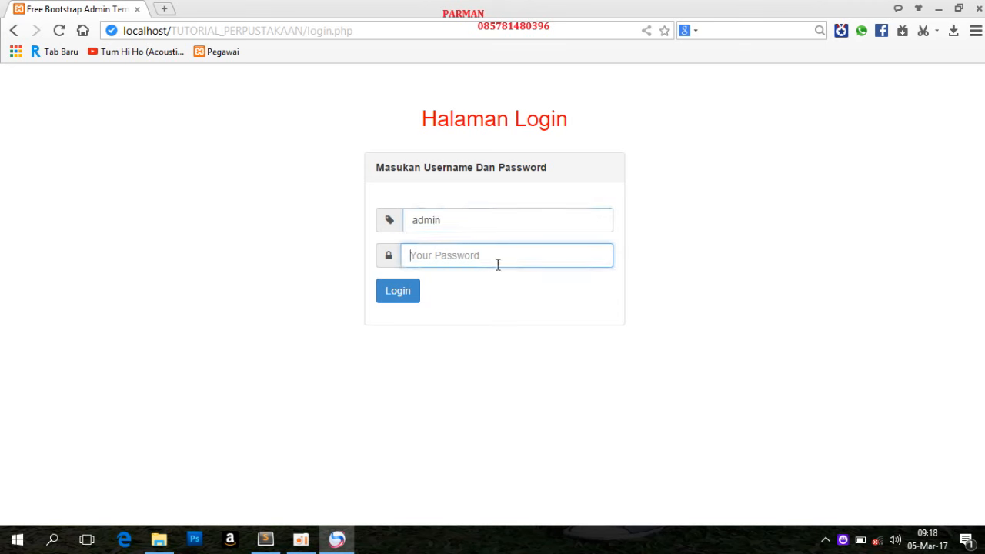
text(ad)
key(Return)
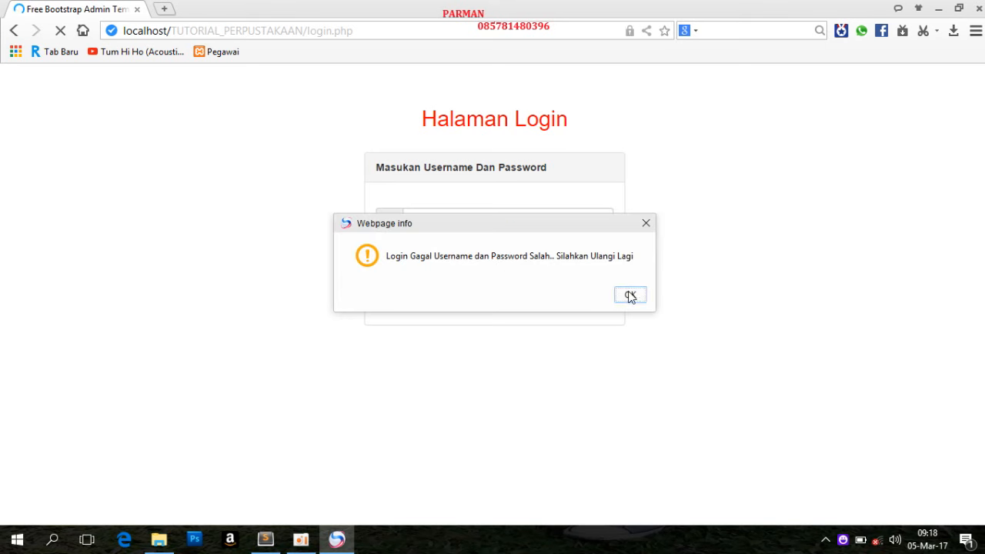
click(629, 295)
Log in with the username admin and the account password, declining to save the password in the browser
click(500, 220)
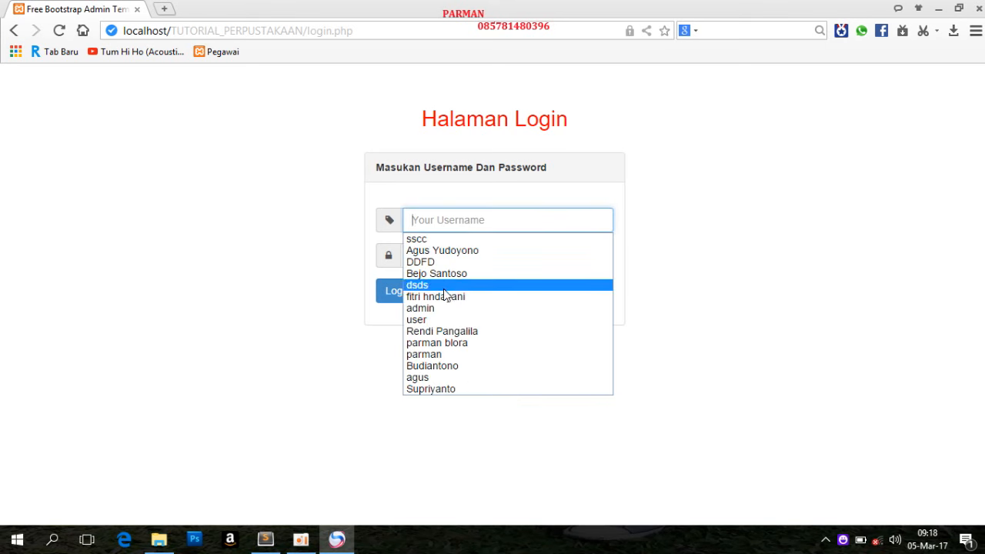
click(438, 311)
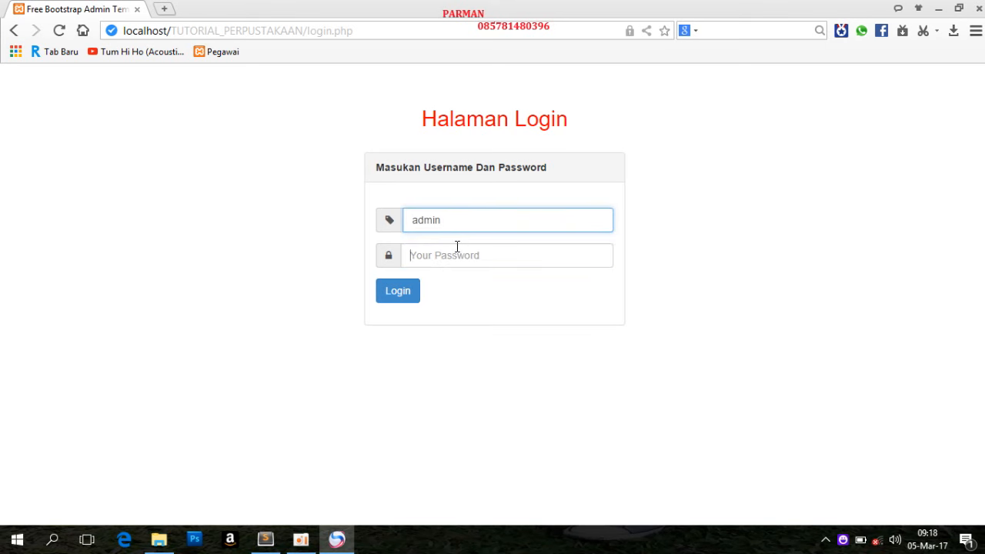
text(admin)
key(Return)
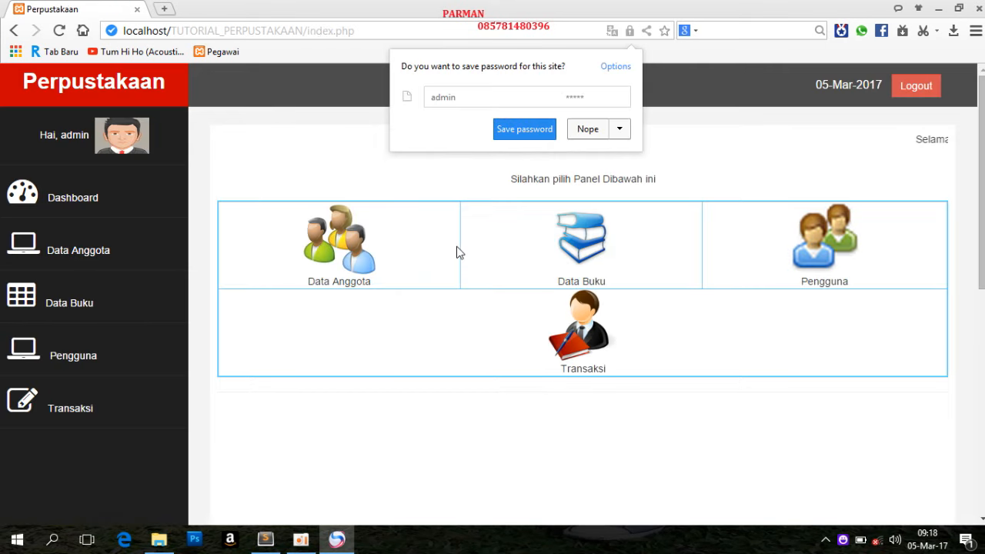
click(579, 134)
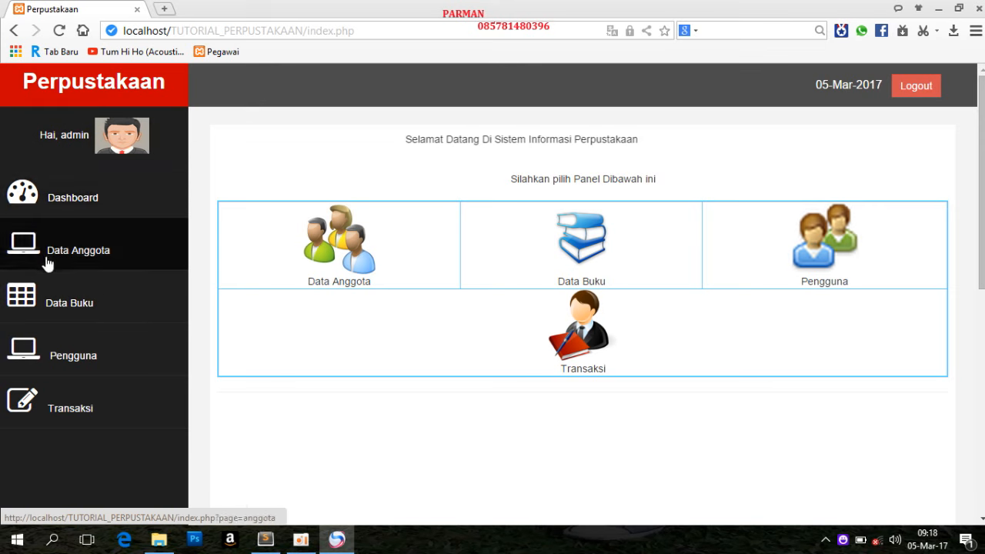
Log out of the admin account and log in as user with the account password, declining to save it
double_click(75, 134)
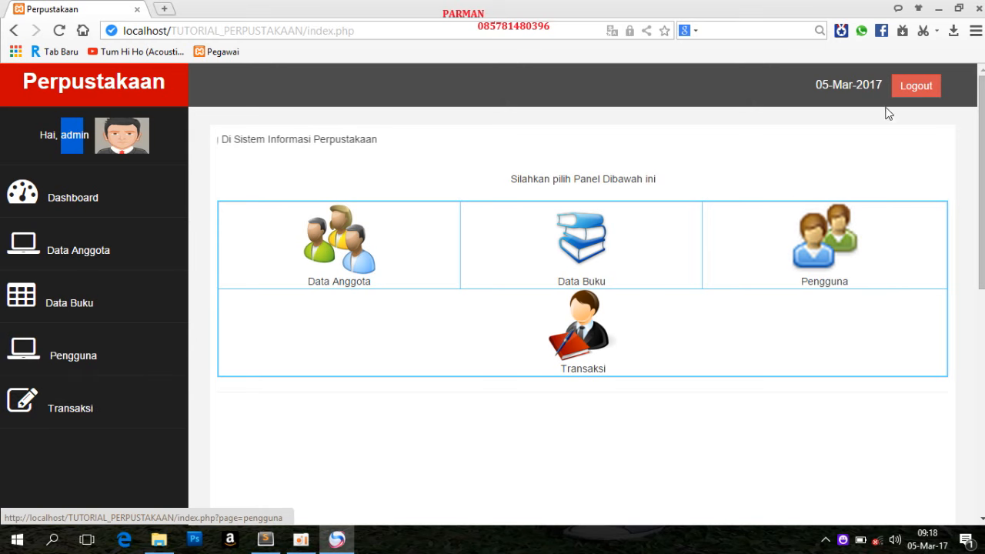
click(916, 87)
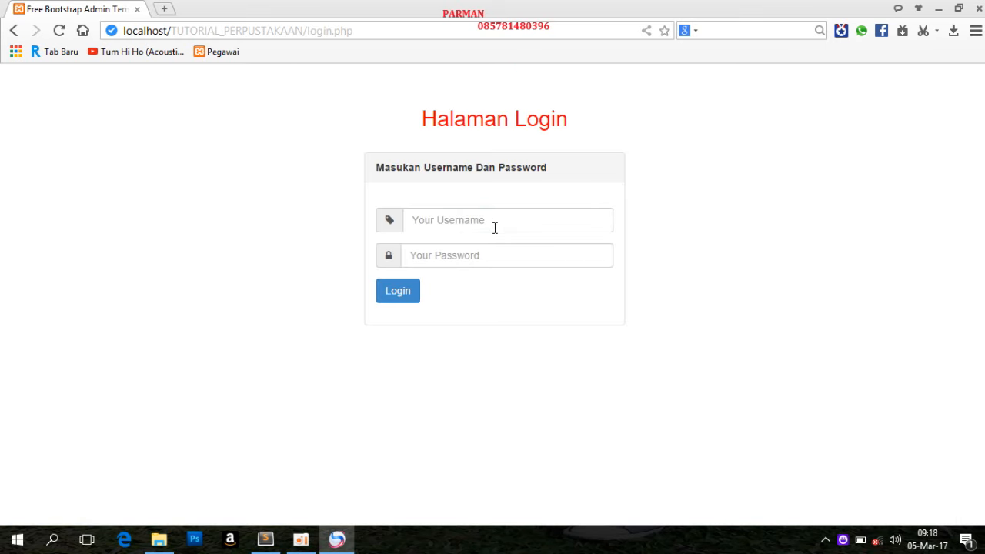
click(495, 228)
text(user)
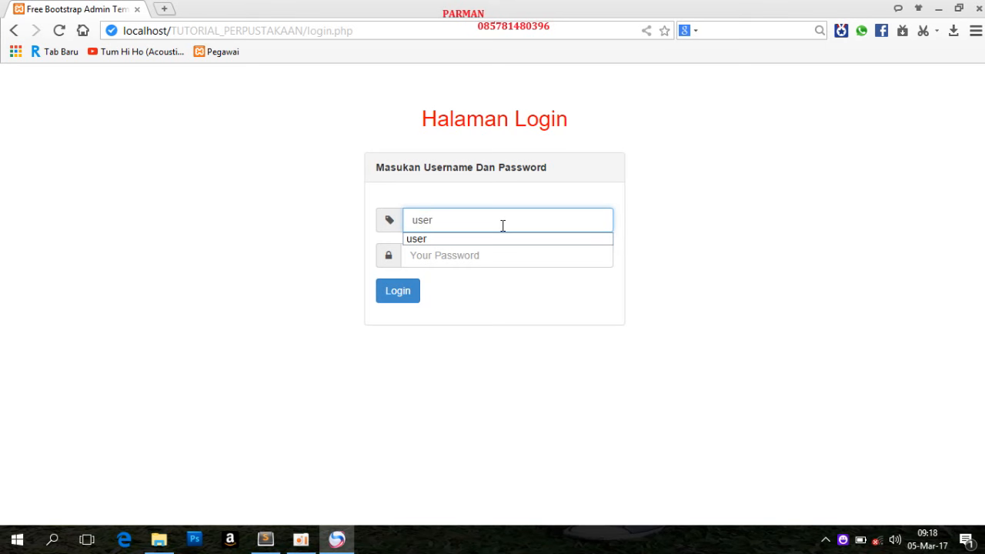
key(Tab)
text(•)
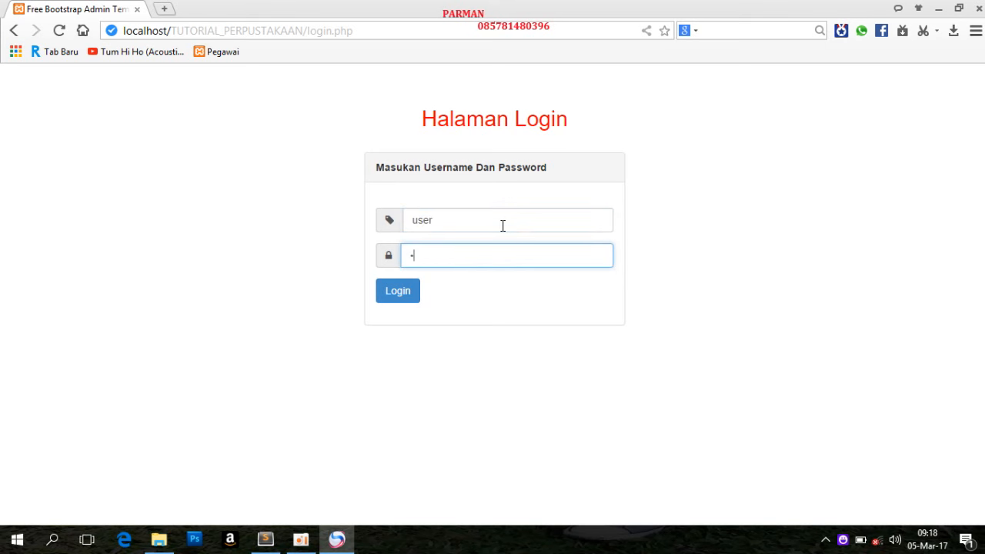
text(•••)
key(Return)
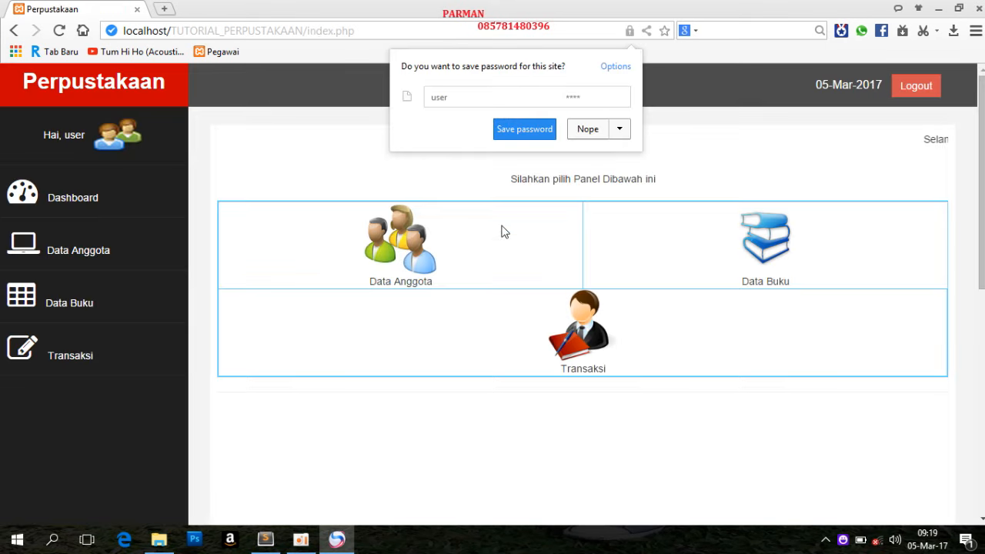
click(594, 136)
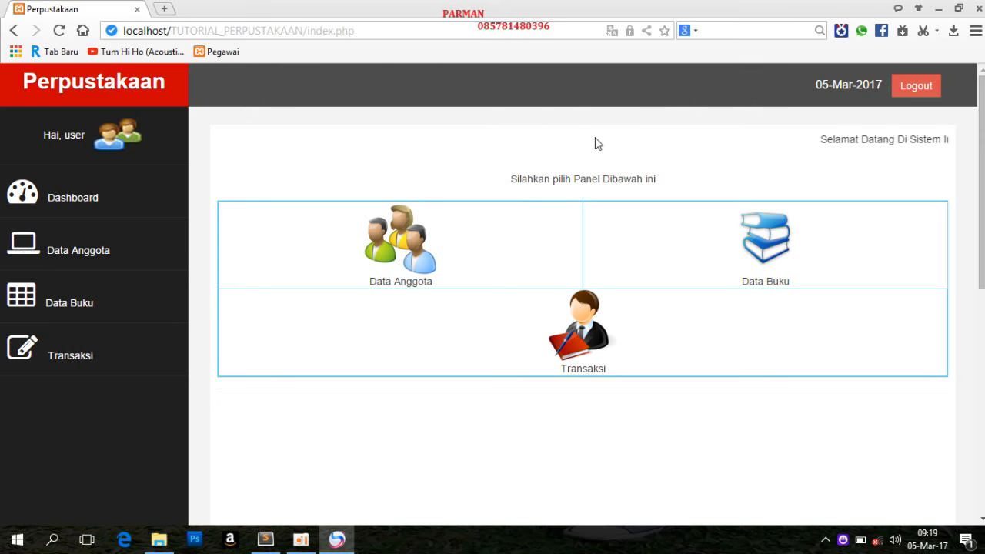
Log out of the user account and log back in as admin with the account password, without saving it
double_click(75, 136)
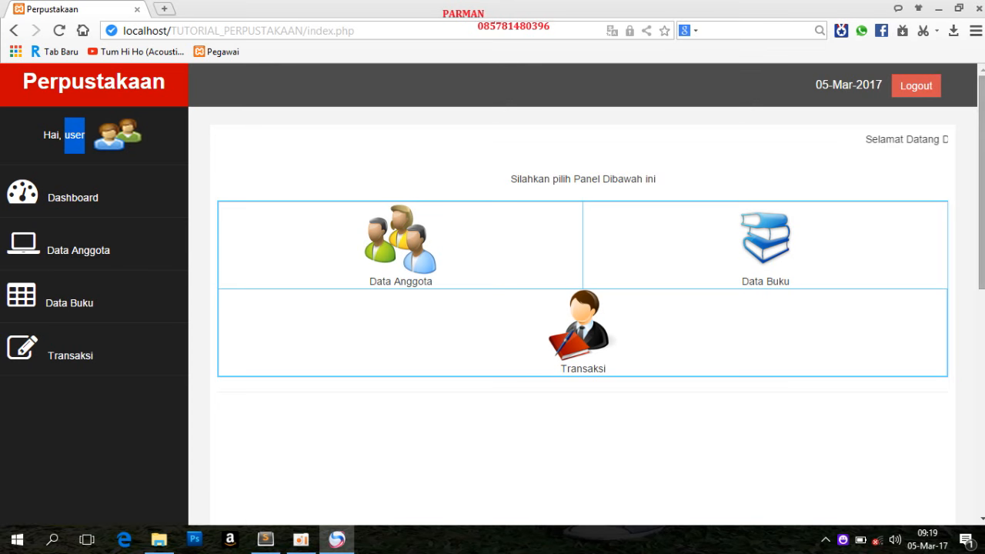
click(931, 92)
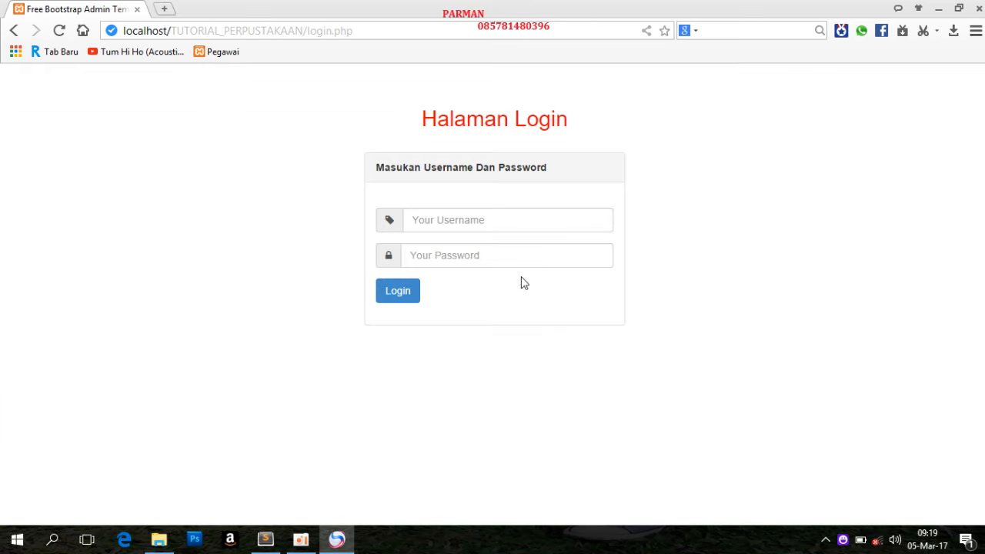
click(481, 223)
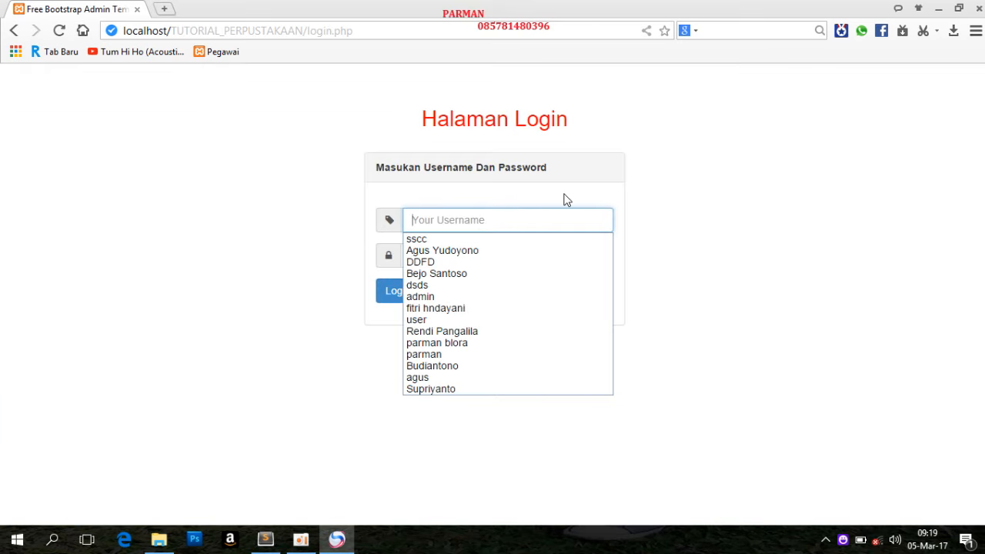
text(admin)
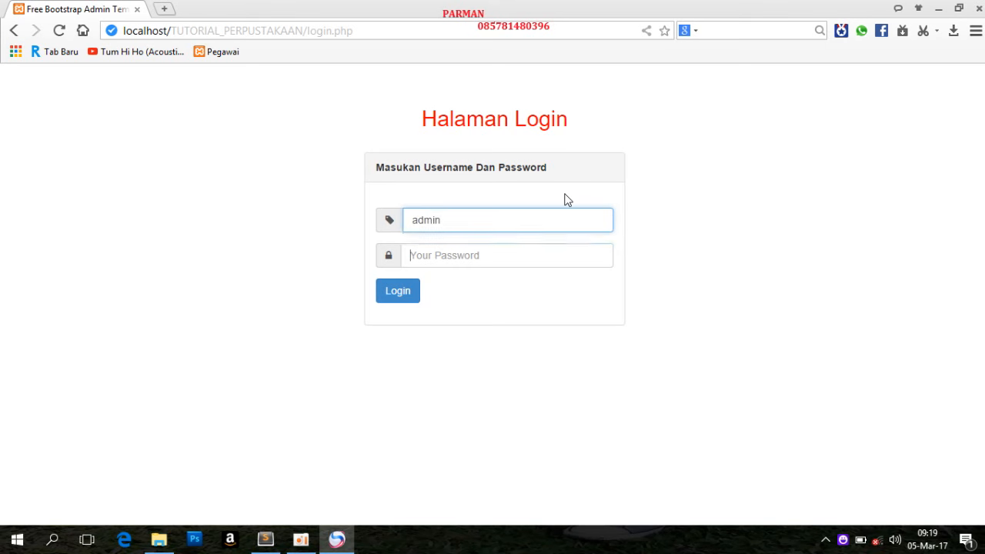
key(Tab)
text(ad)
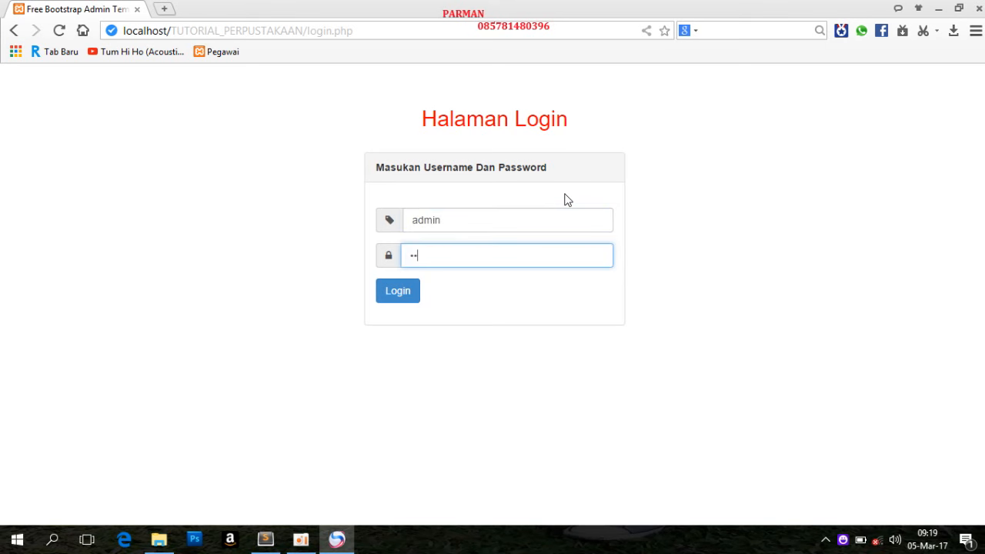
text(min)
key(Return)
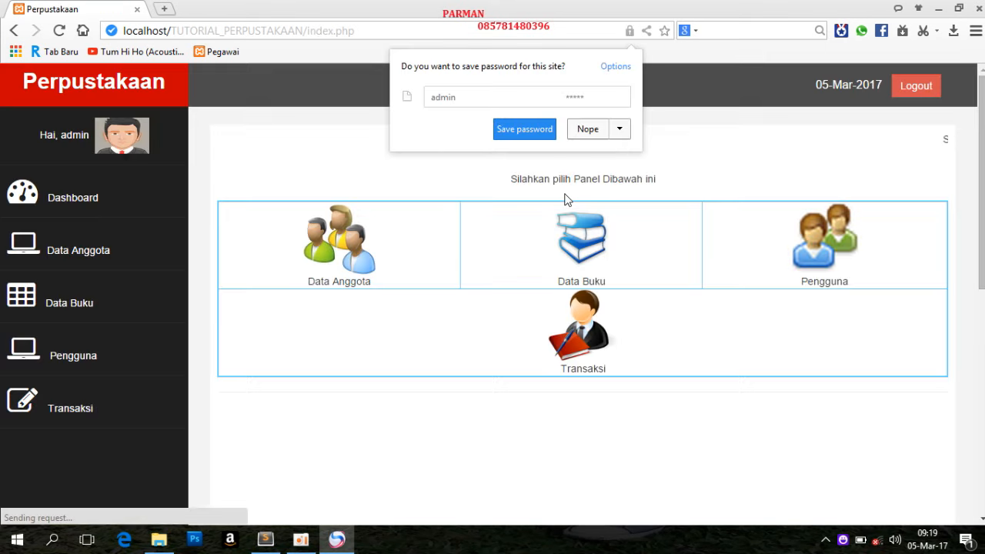
click(588, 129)
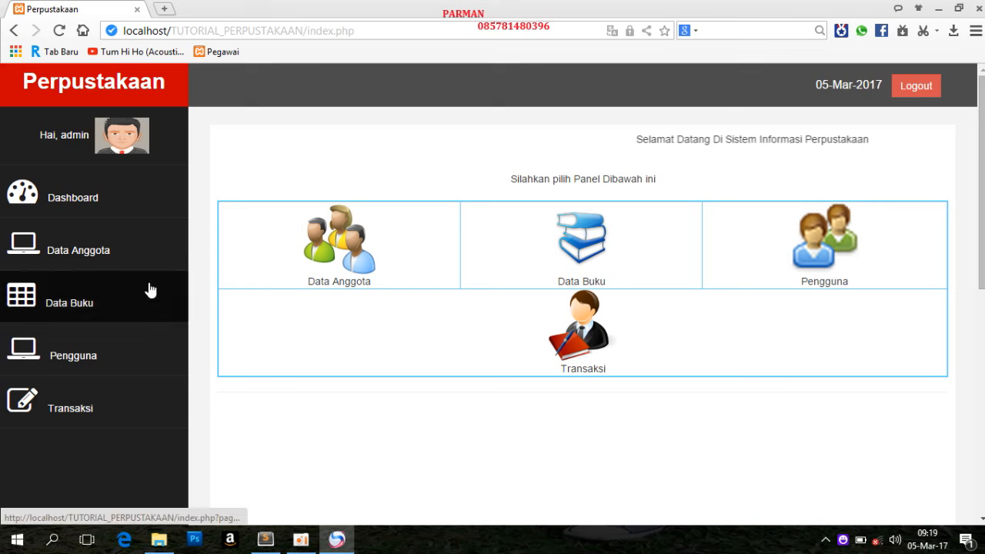
Open the member data and search the table for "bl" and for "ja", clearing the search each time
click(104, 264)
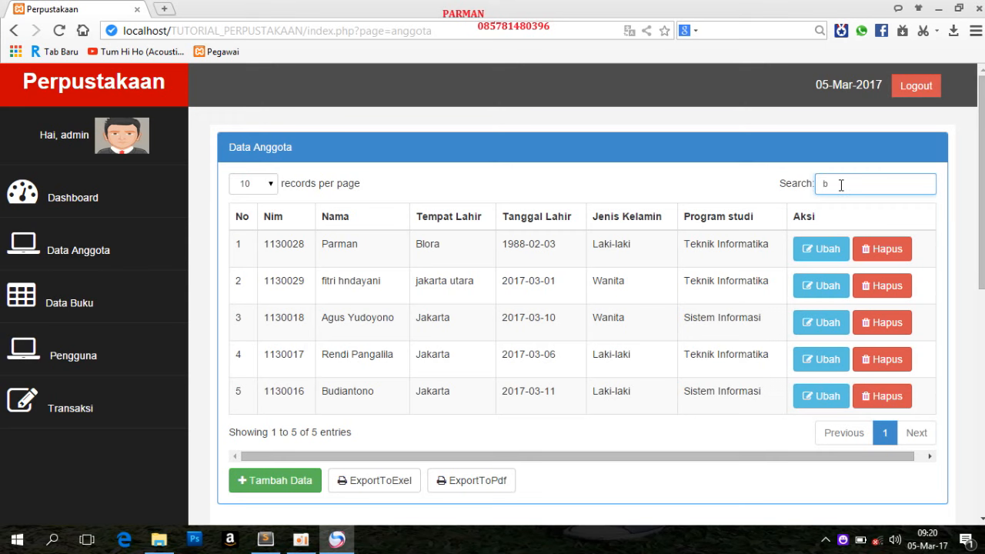
text(l)
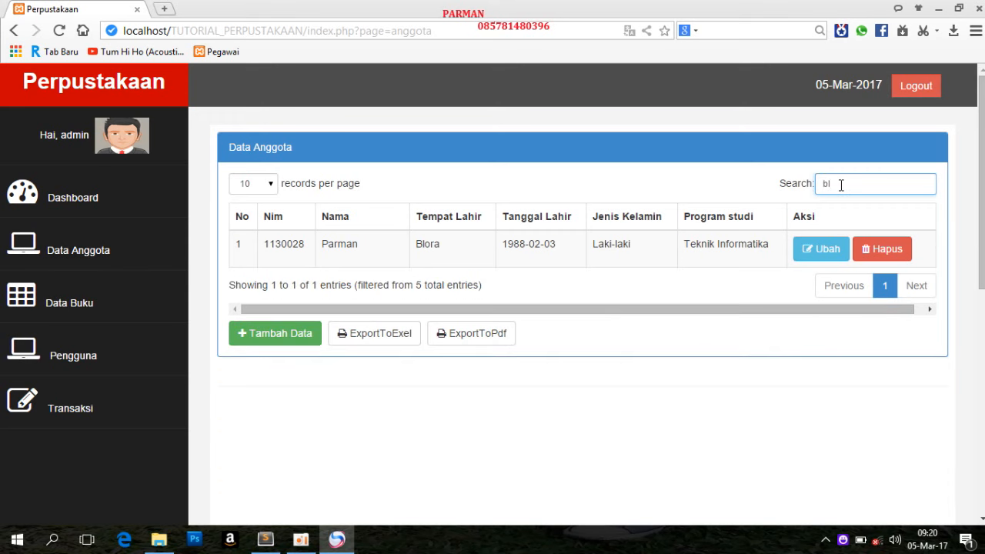
key(BackSpace)
key(BackSpace)
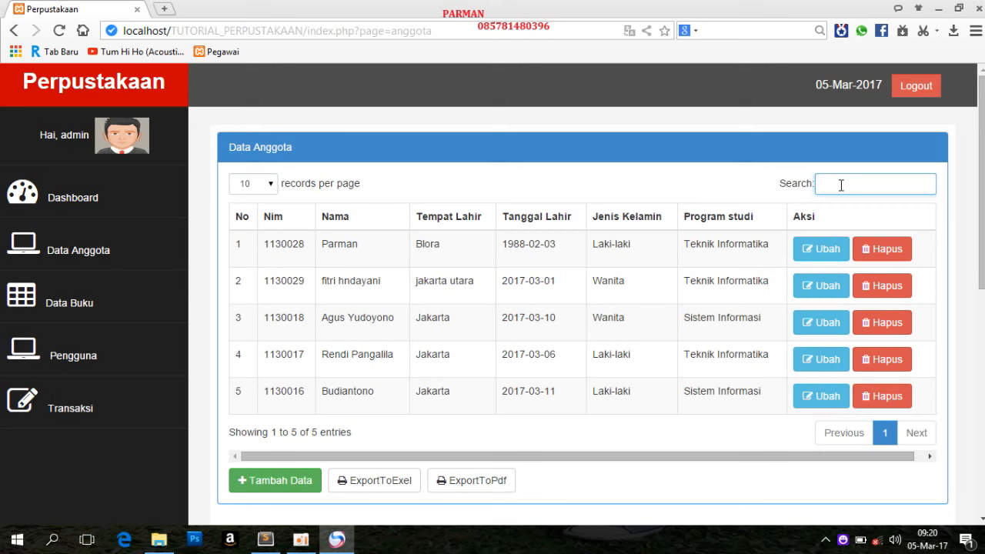
text(ja)
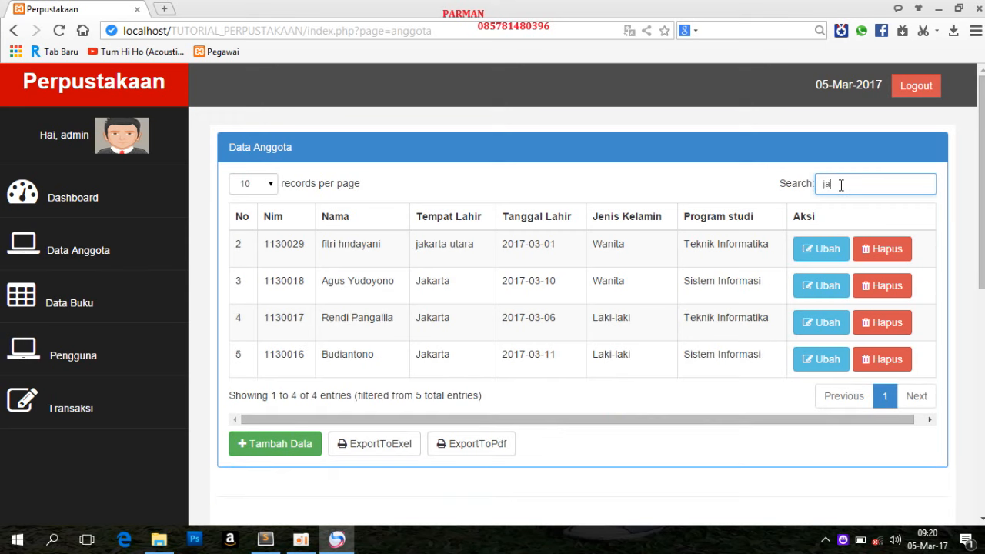
key(BackSpace)
key(BackSpace)
Search the member table for "la" and for "sist", and clear the search again
text(l)
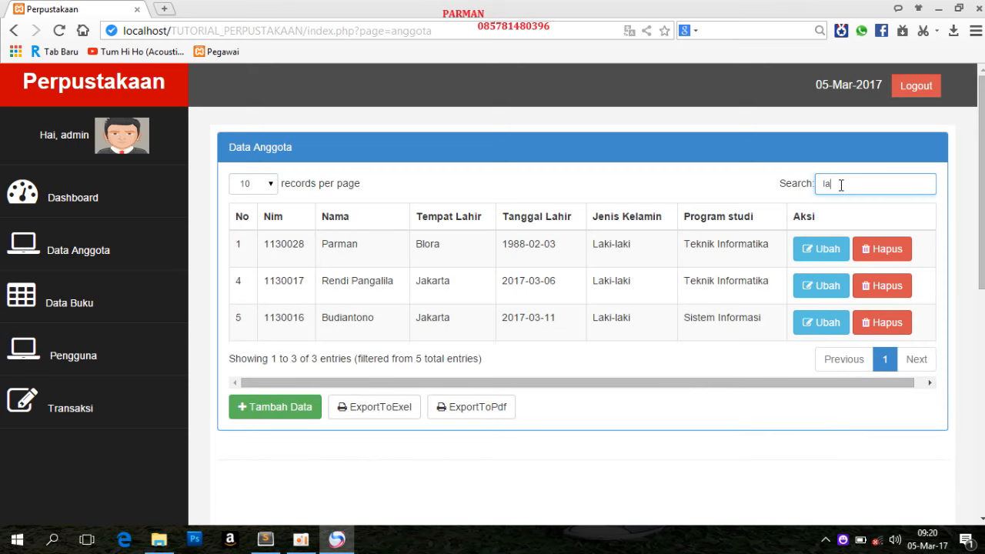
key(BackSpace)
key(BackSpace)
text(sist)
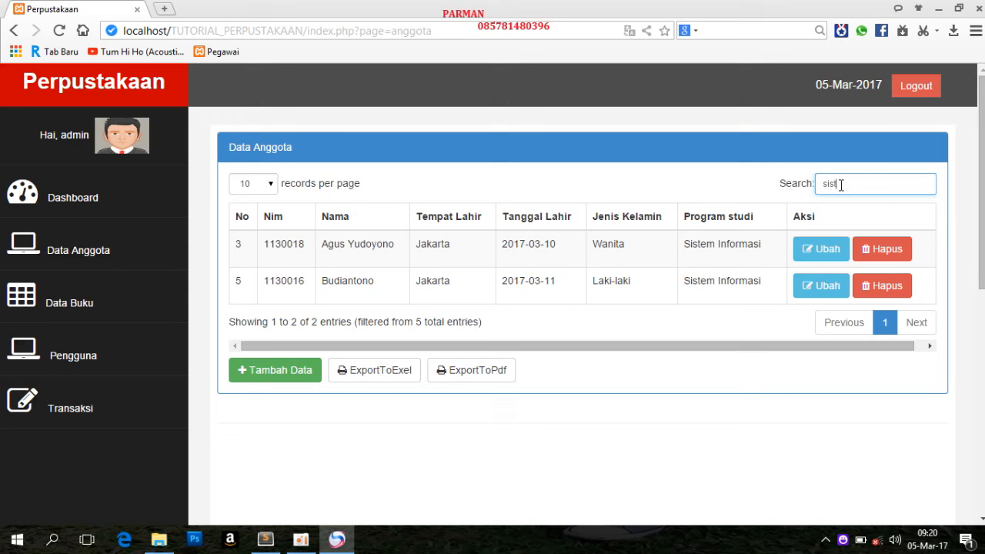
key(BackSpace)
key(BackSpace)
key(BackSpace)
key(BackSpace)
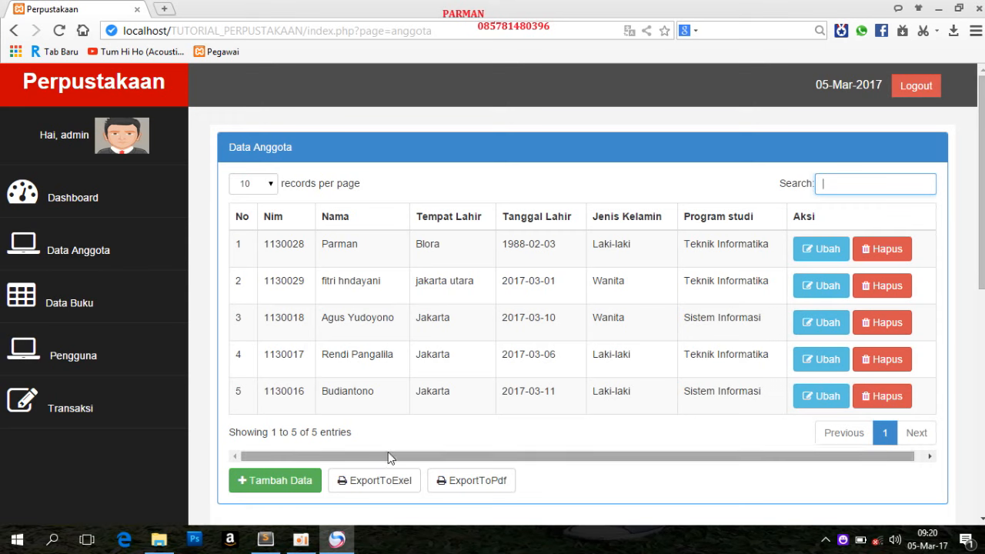
Open the form for adding a member, try to save it empty, and dismiss the resulting message
click(301, 486)
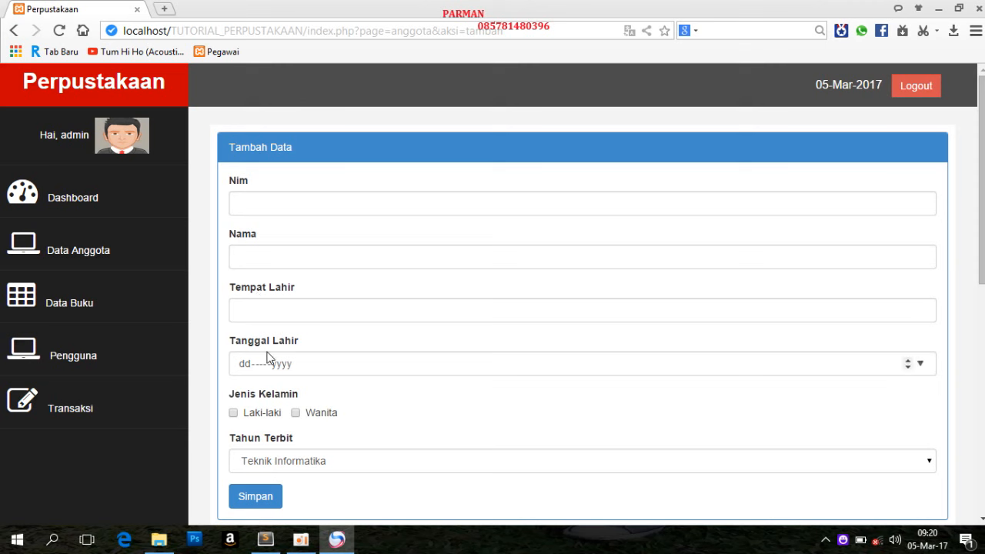
click(274, 198)
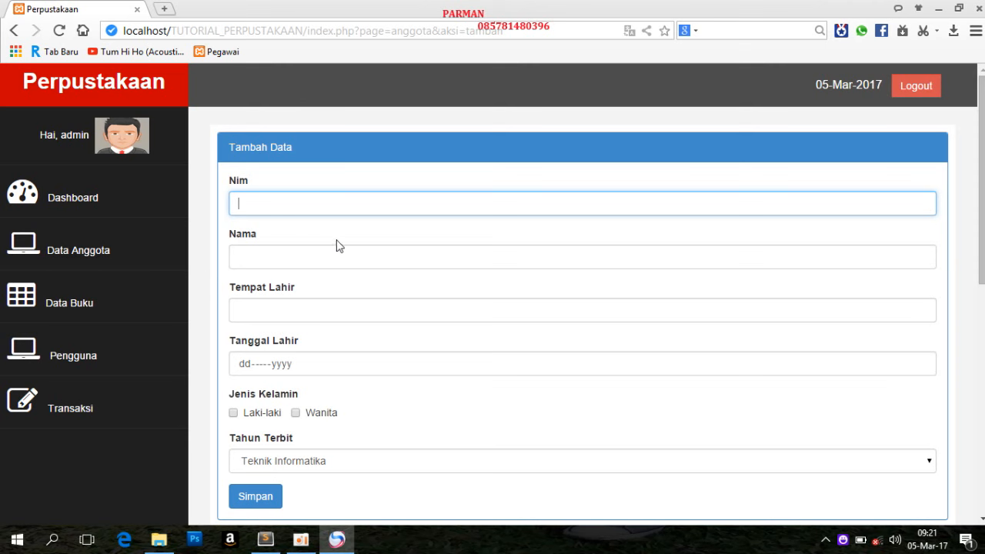
click(280, 496)
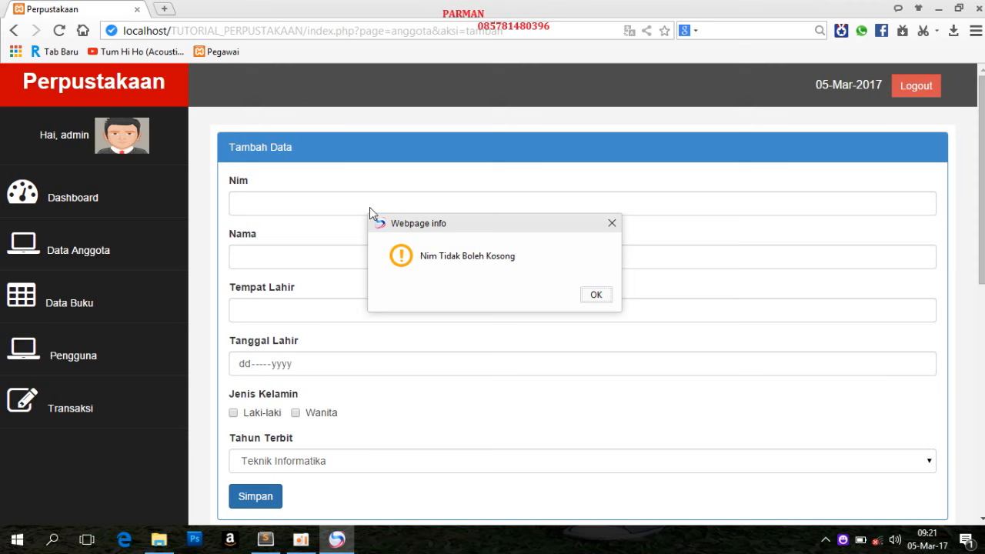
click(594, 296)
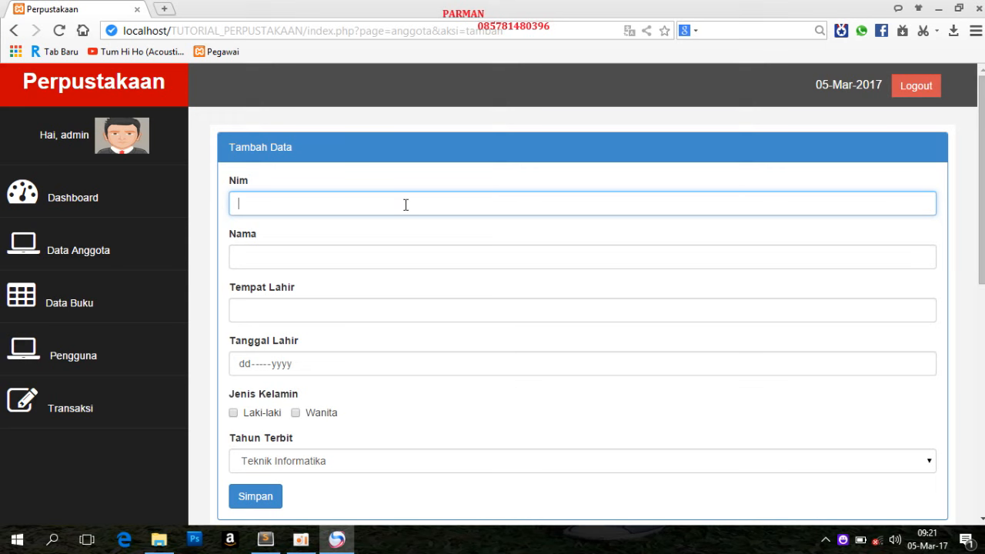
Enter the new member's student number, try to save without a name, and dismiss the resulting message
click(399, 198)
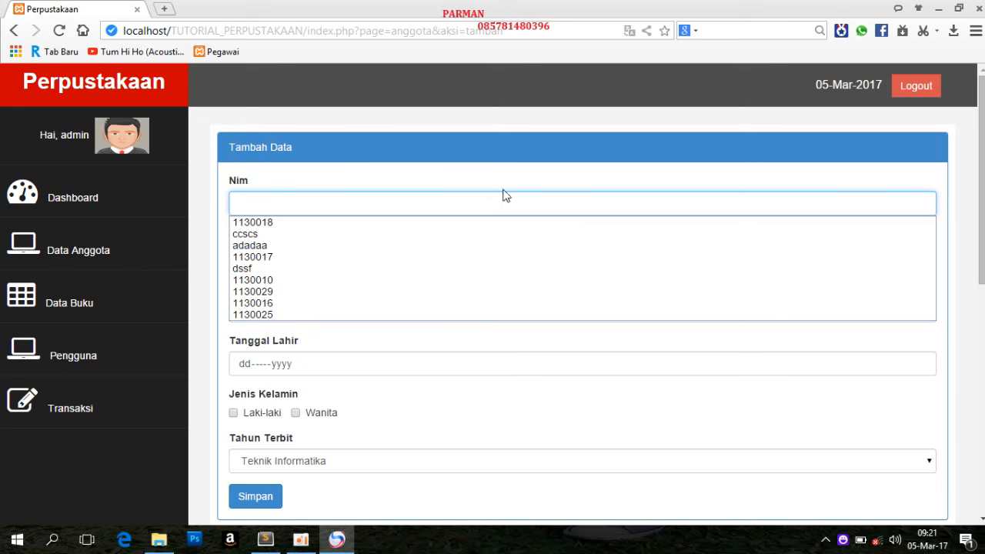
click(293, 223)
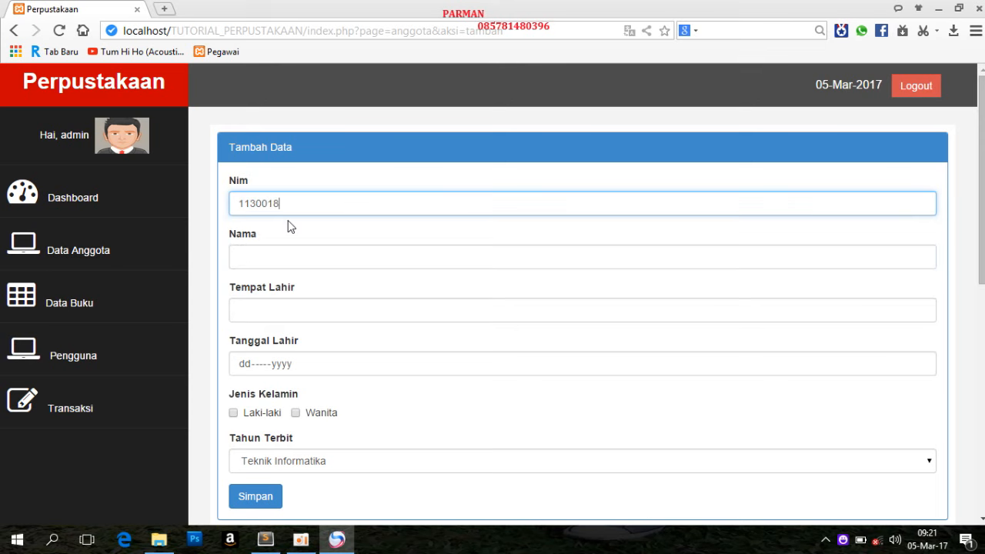
key(BackSpace)
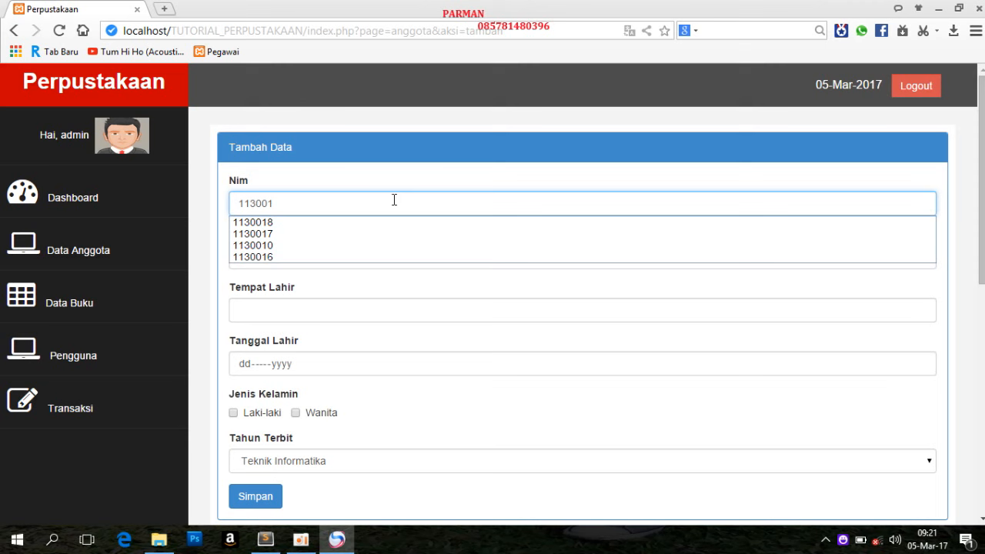
text(3)
click(353, 255)
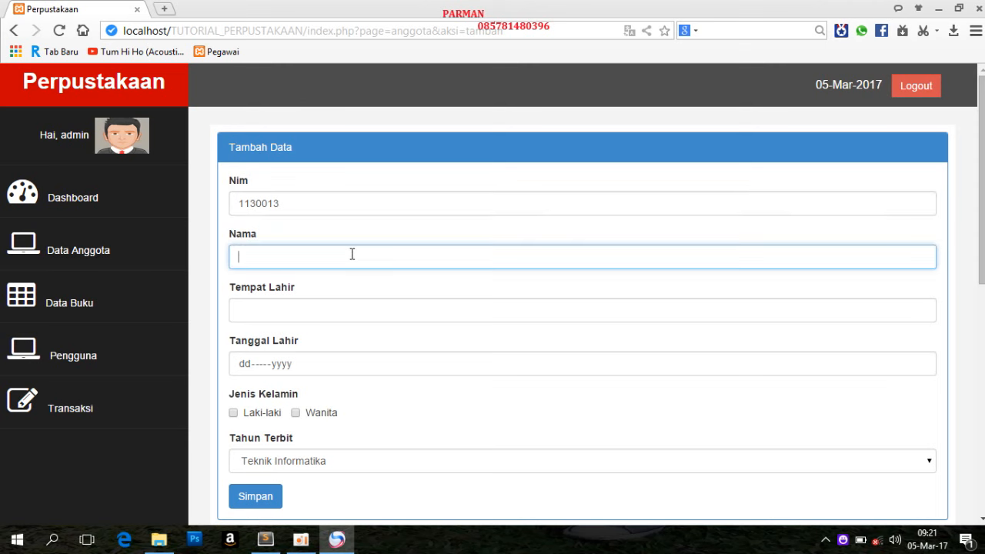
click(260, 498)
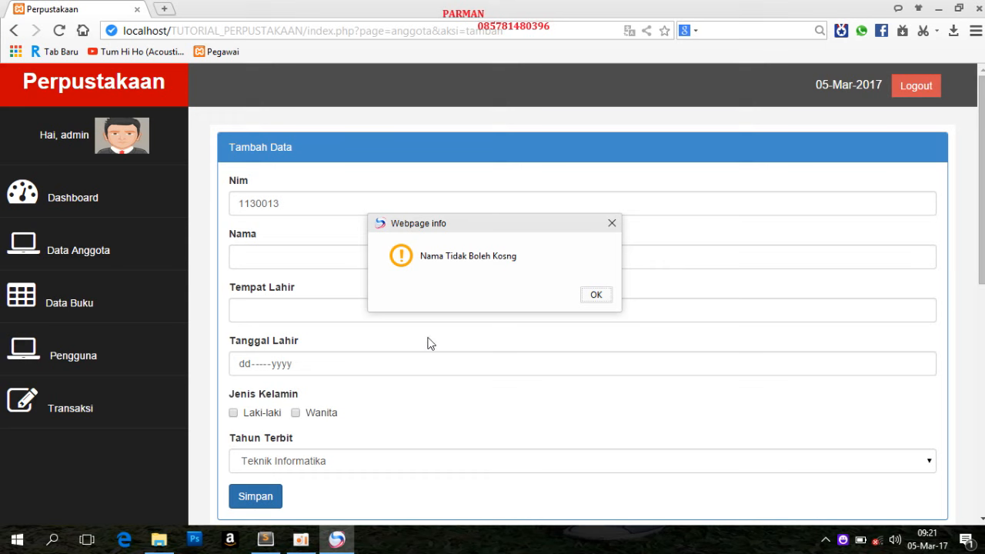
click(595, 296)
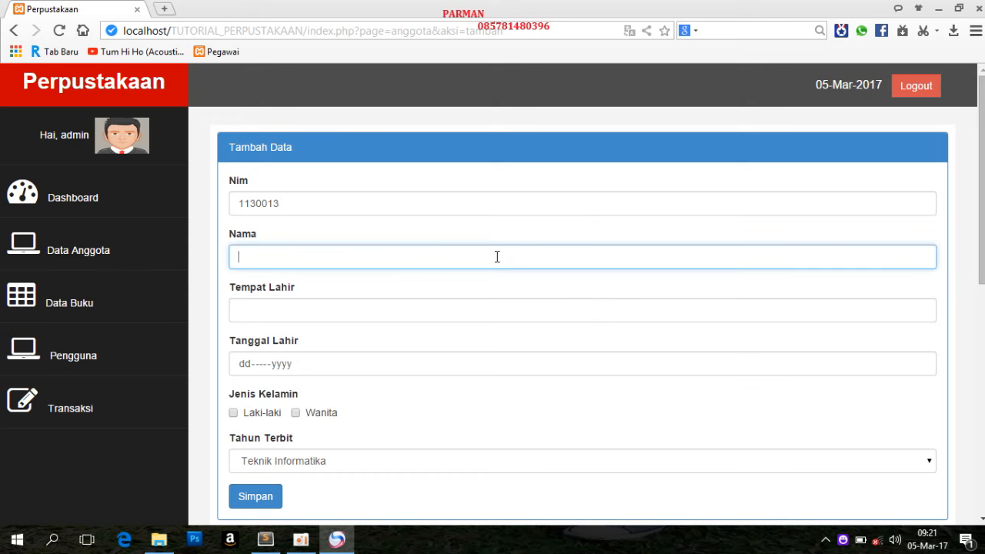
Enter the new member's name in the Nama field
text(a)
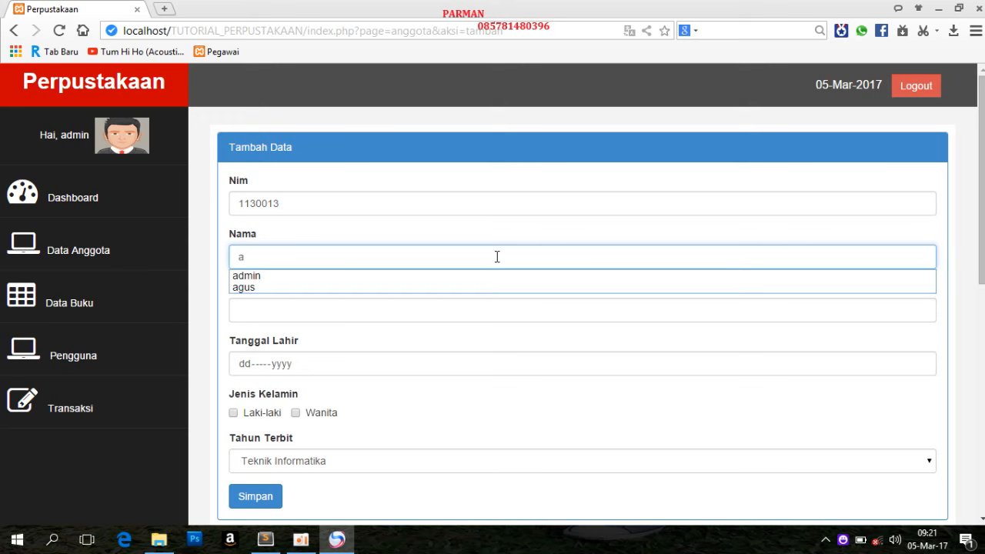
key(BackSpace)
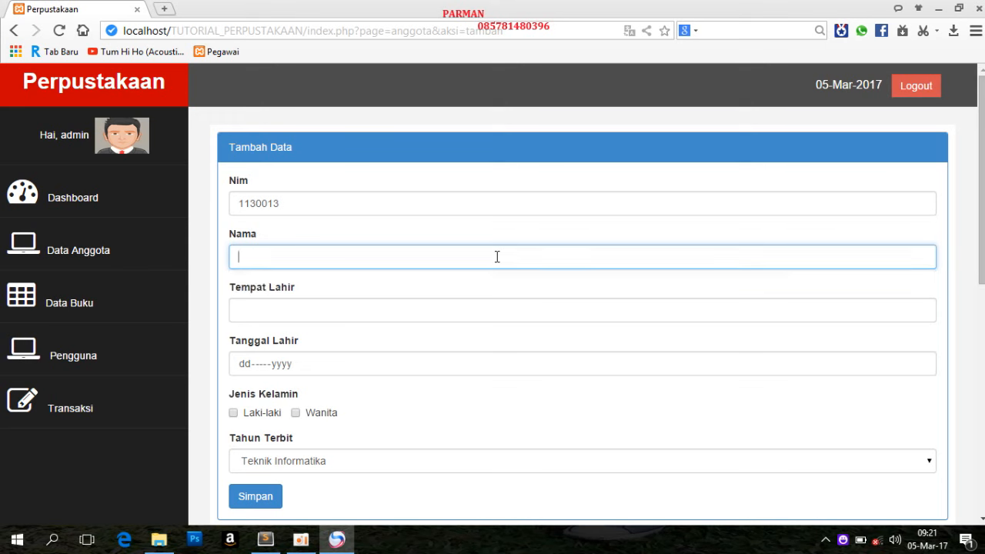
key(Caps_Lock)
text(R)
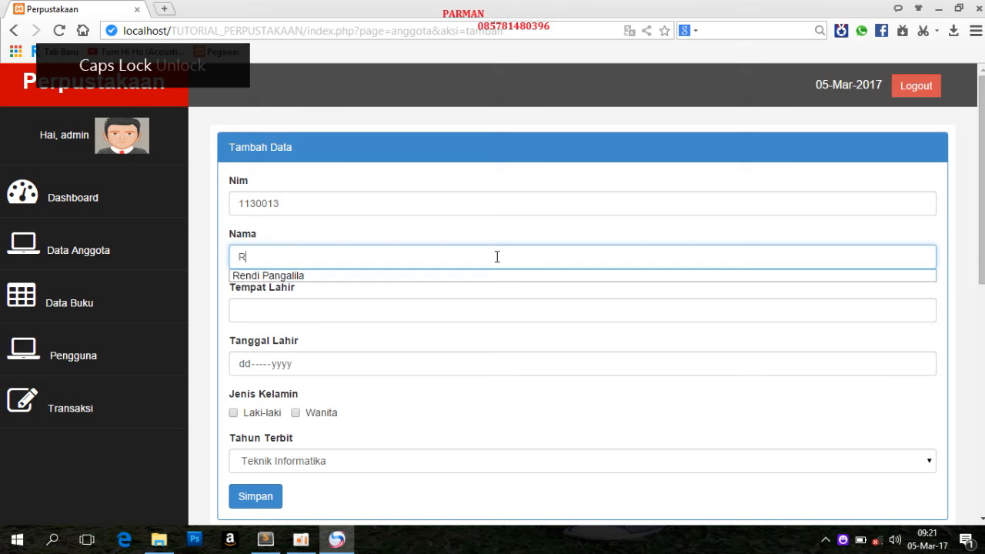
key(Caps_Lock)
text(udi)
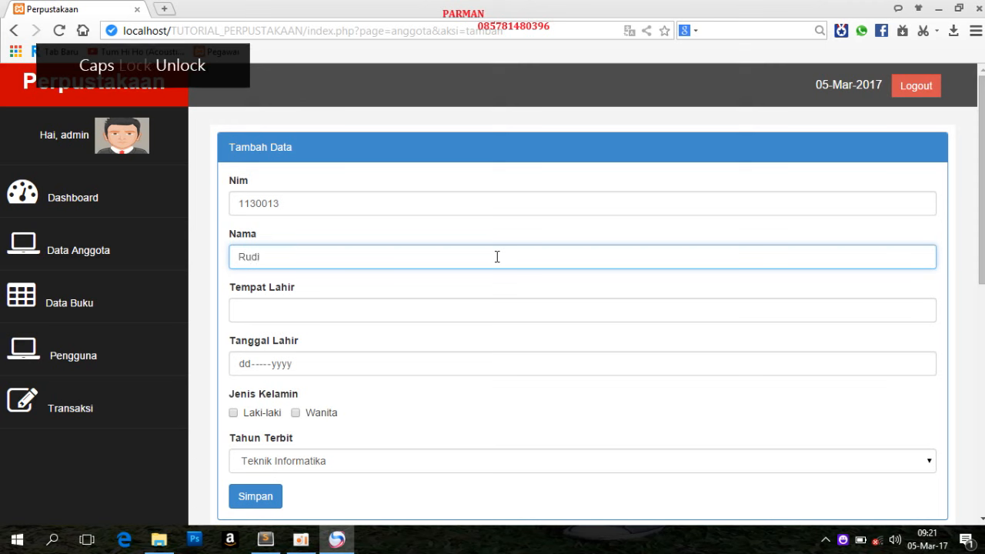
Set the new member's birthplace to jakarta and pick the date of birth from the calendar
click(456, 311)
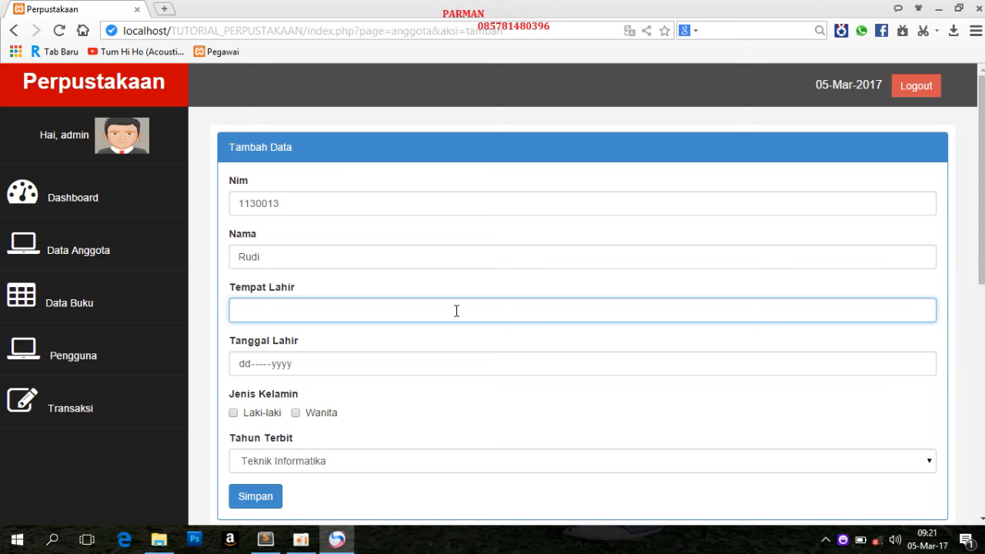
text(jakart)
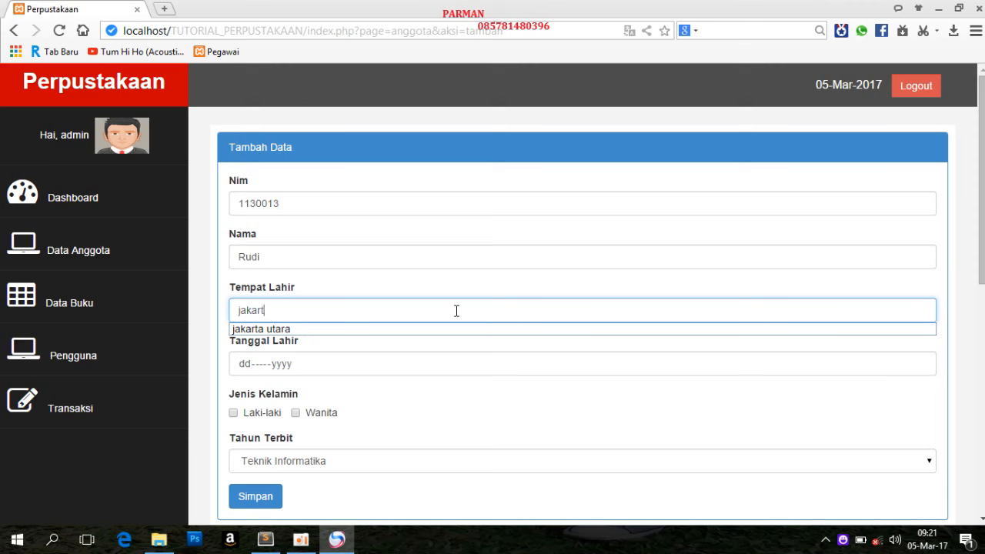
click(923, 367)
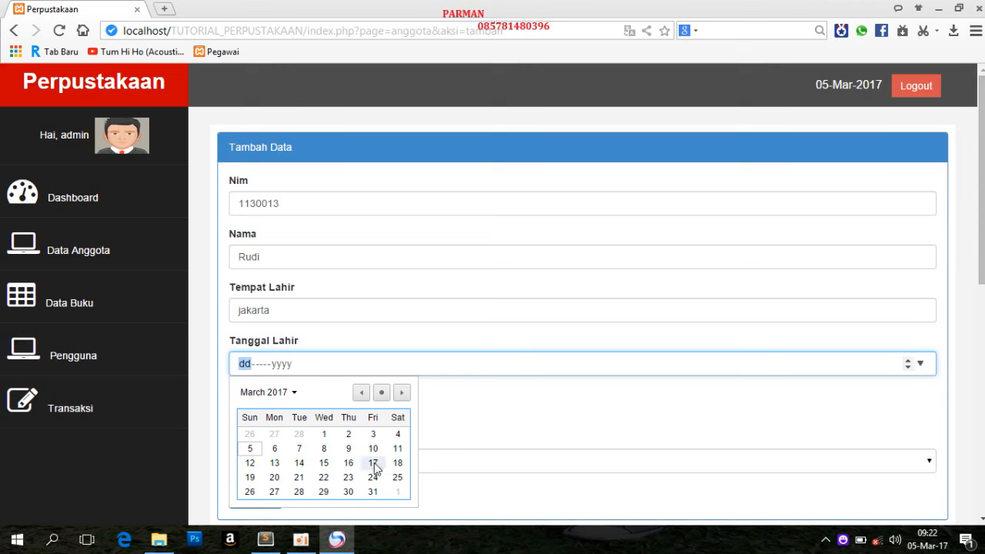
click(376, 465)
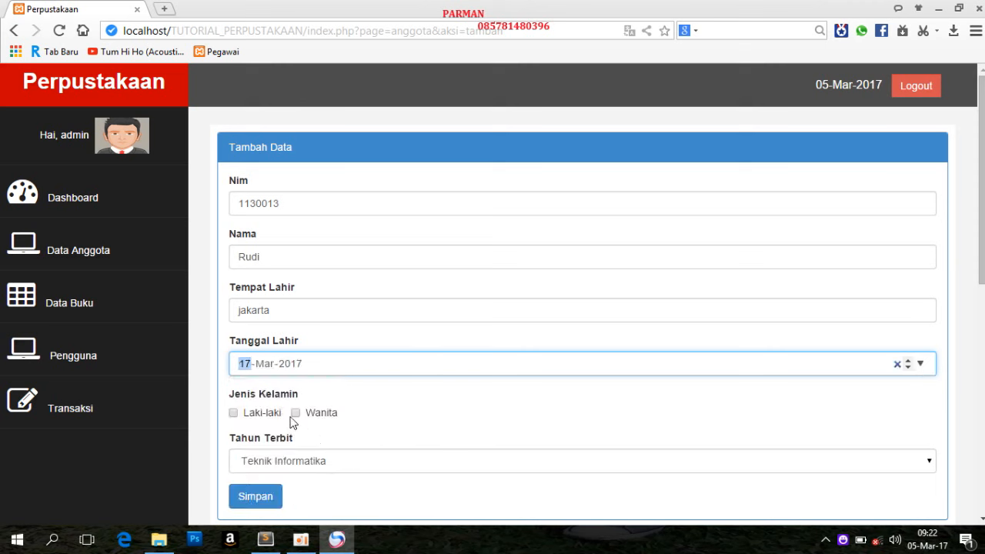
Save the new member with gender Laki-laki and Tahun Terbit set to Sistem Informasi, dismissing the resulting messages
click(234, 416)
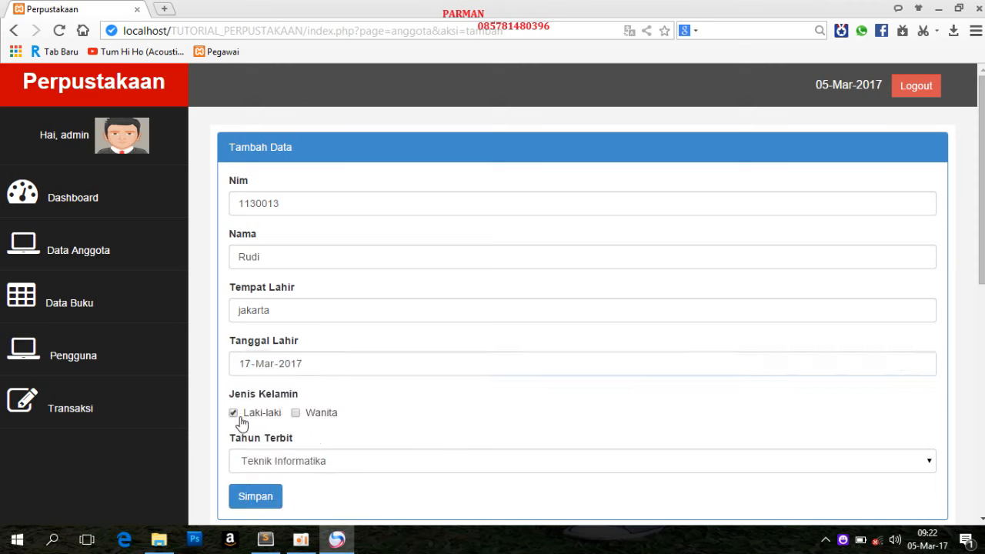
click(259, 466)
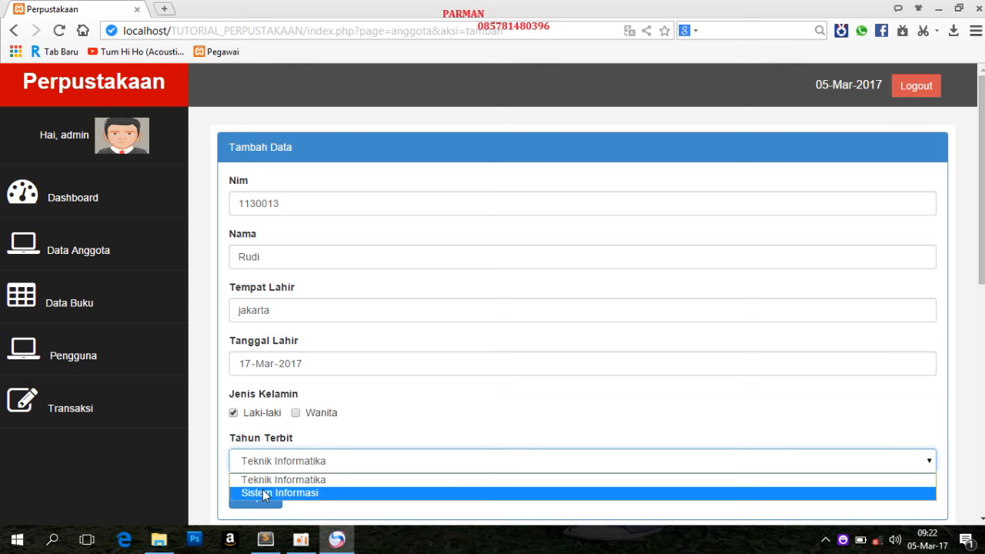
click(265, 493)
click(264, 498)
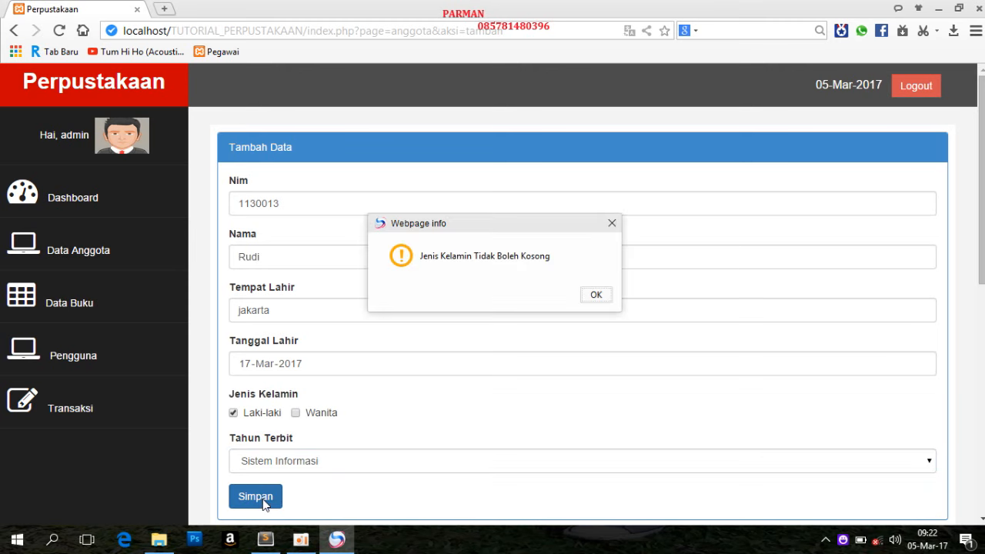
click(601, 297)
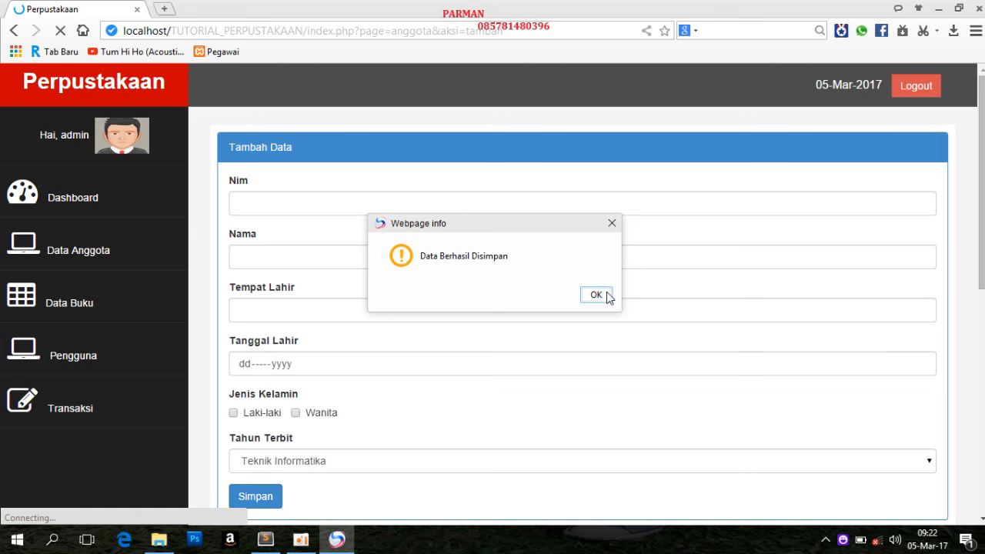
click(596, 295)
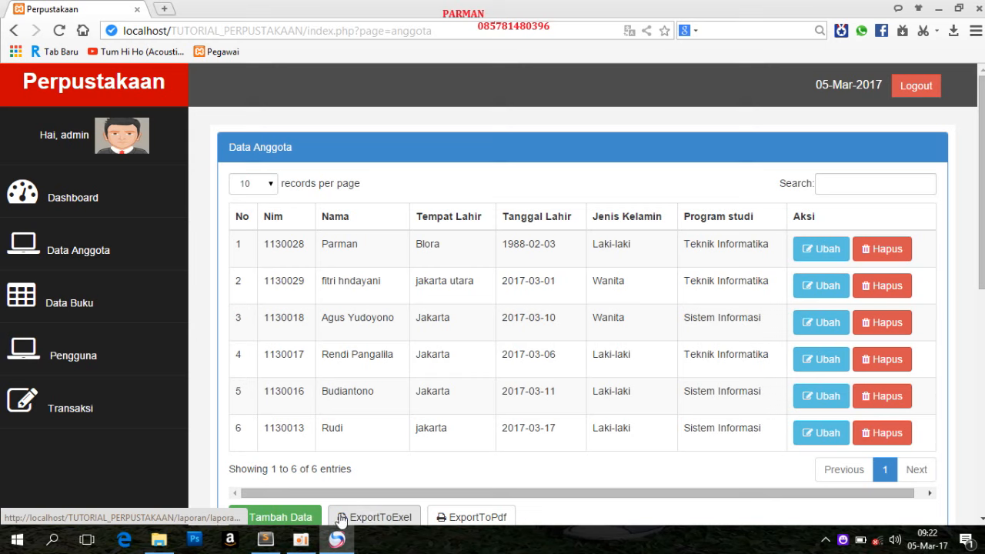
View the edit form of the newly added member and return to the member list without changing anything
scroll(489, 463, down, 1)
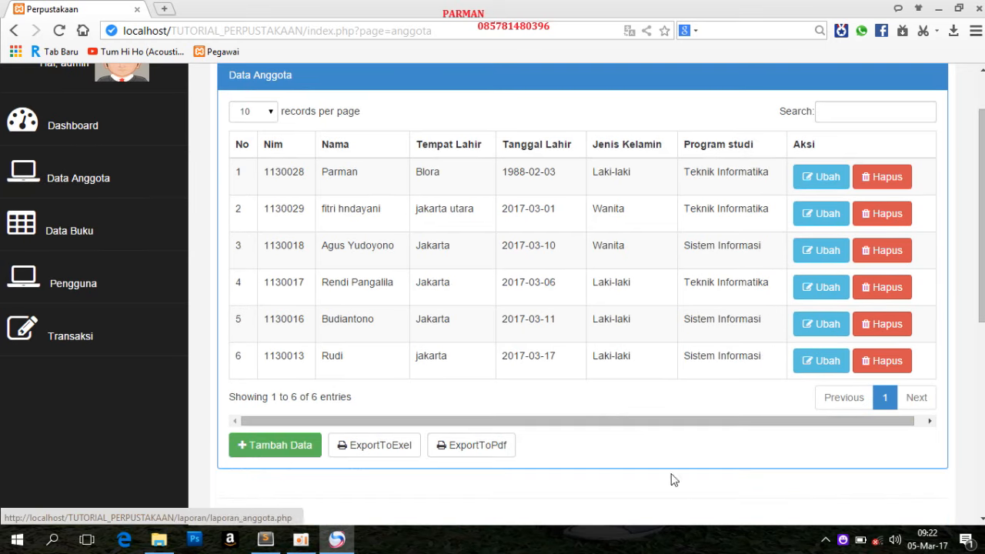
click(814, 362)
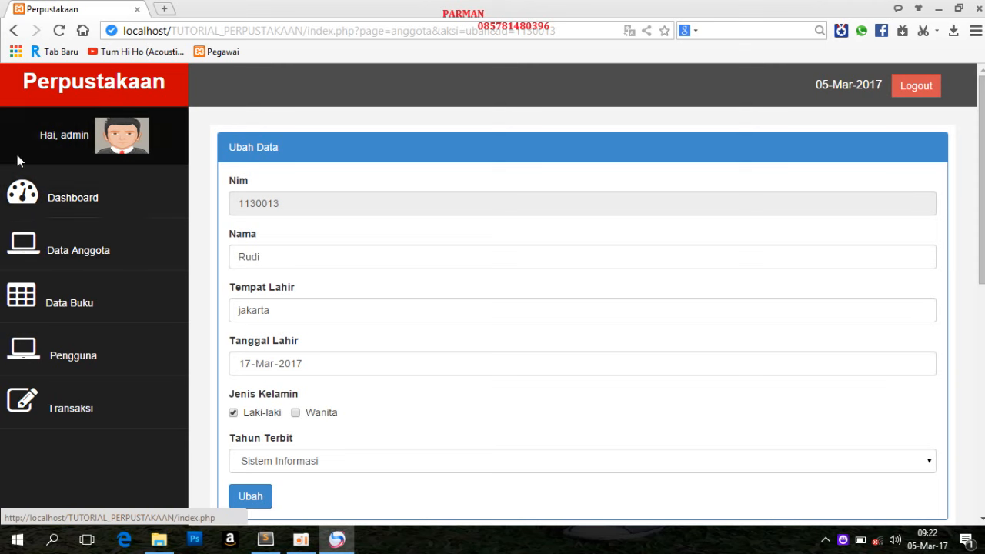
click(14, 30)
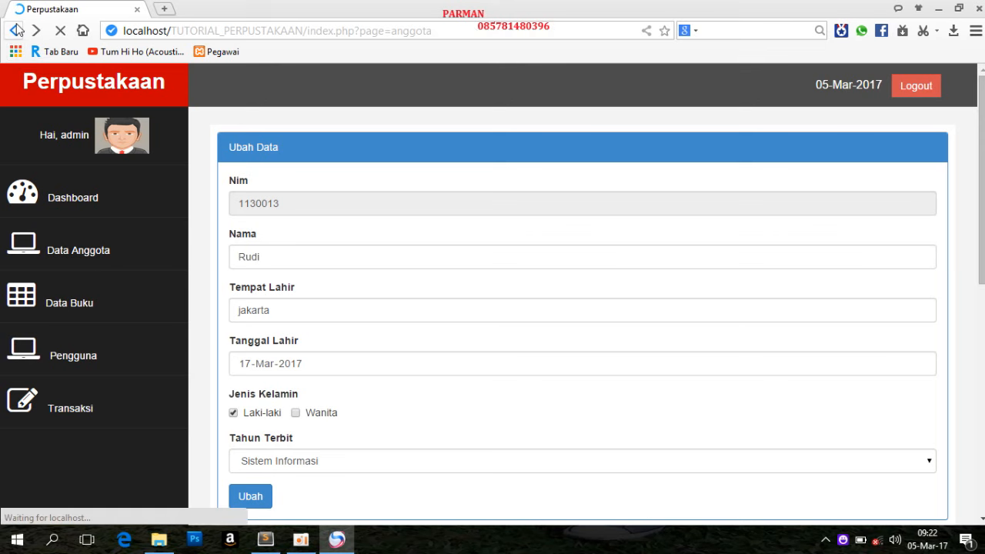
Delete the newly added member in the last row of the table, confirming the deletion
click(885, 361)
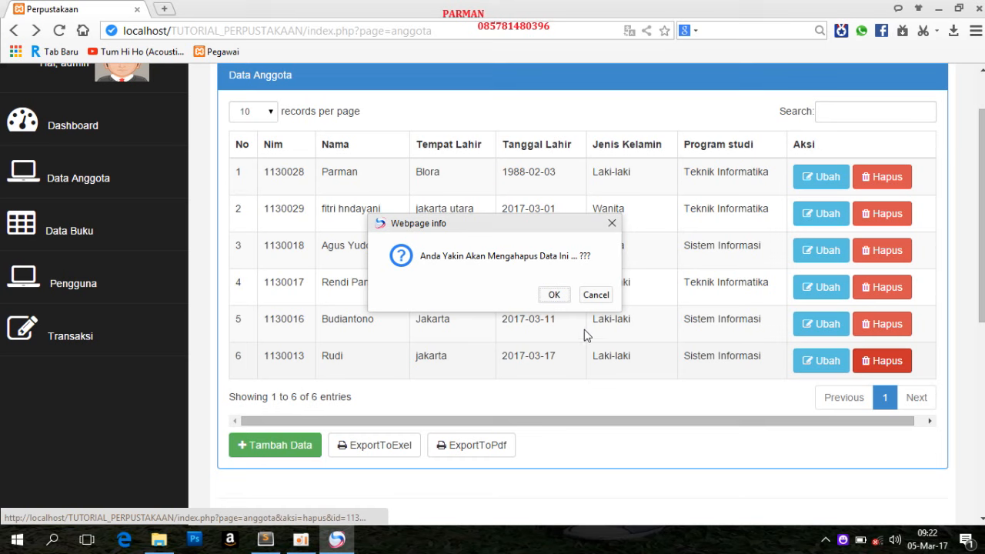
click(553, 299)
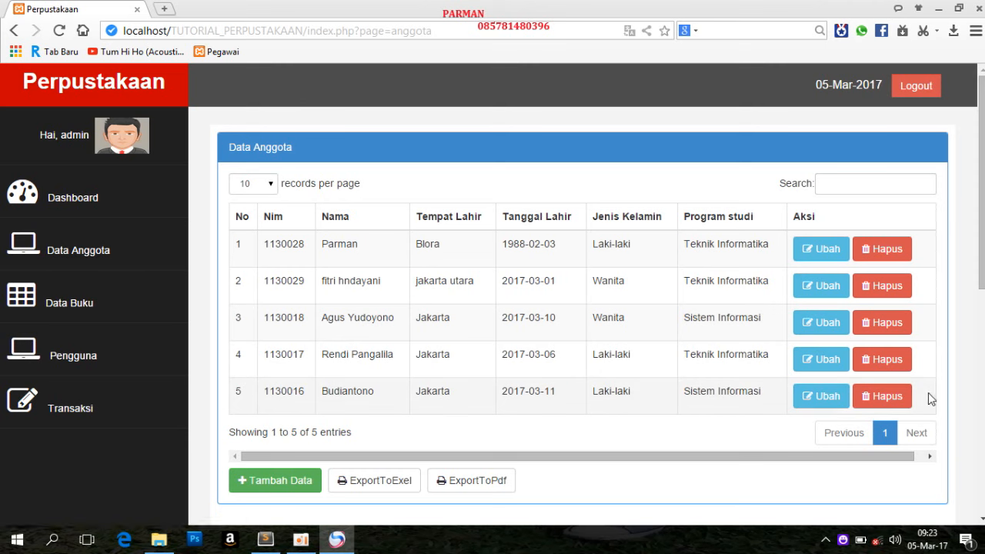
Export the member data to Excel, download exel_anggota-(05-03-2017).xls and open it in Microsoft Excel
click(406, 483)
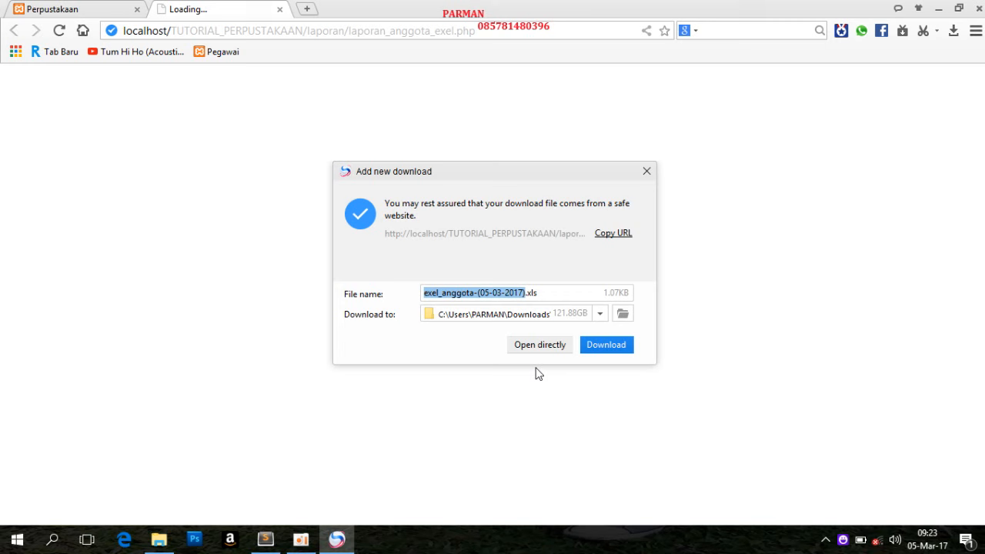
click(609, 351)
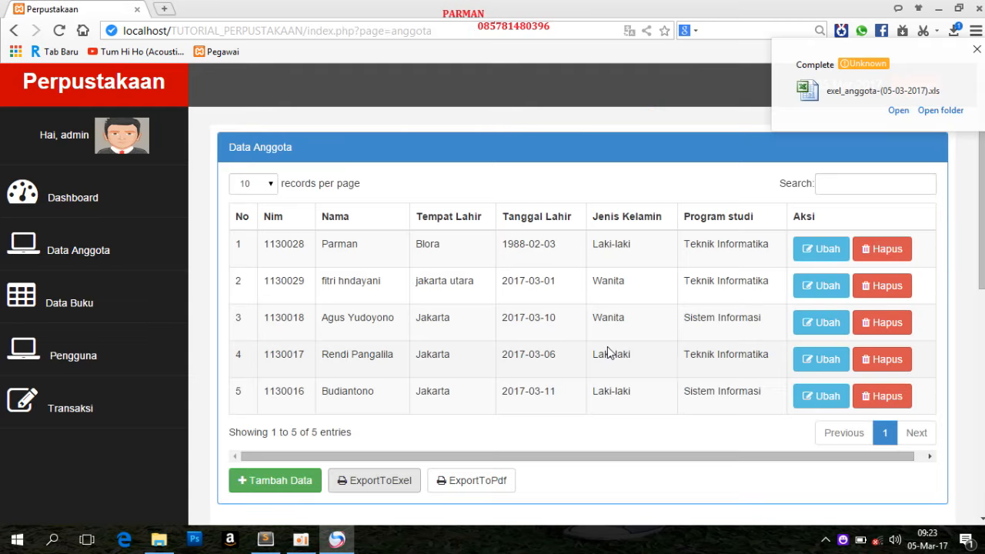
click(908, 110)
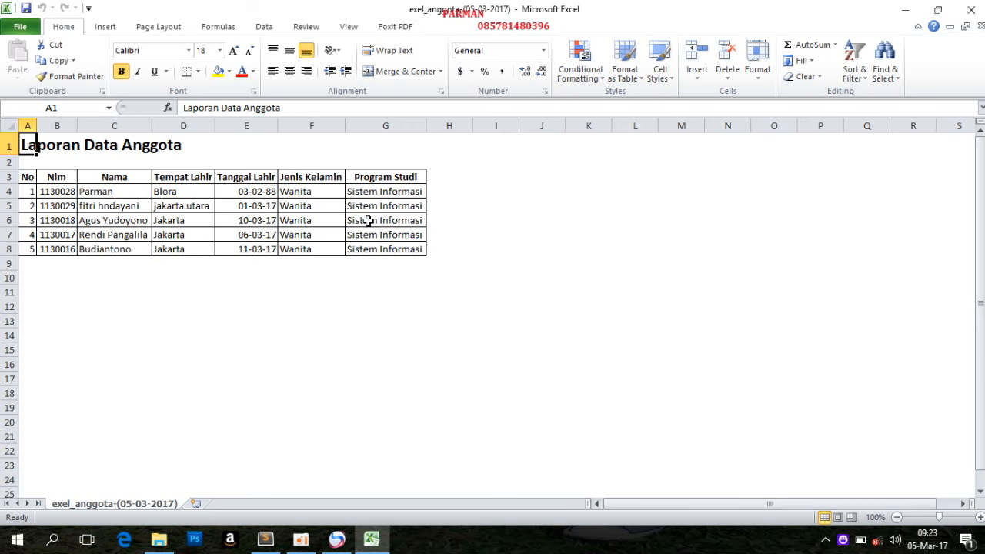
Switch back to the browser, export the member data to PDF and return to the member list
click(336, 539)
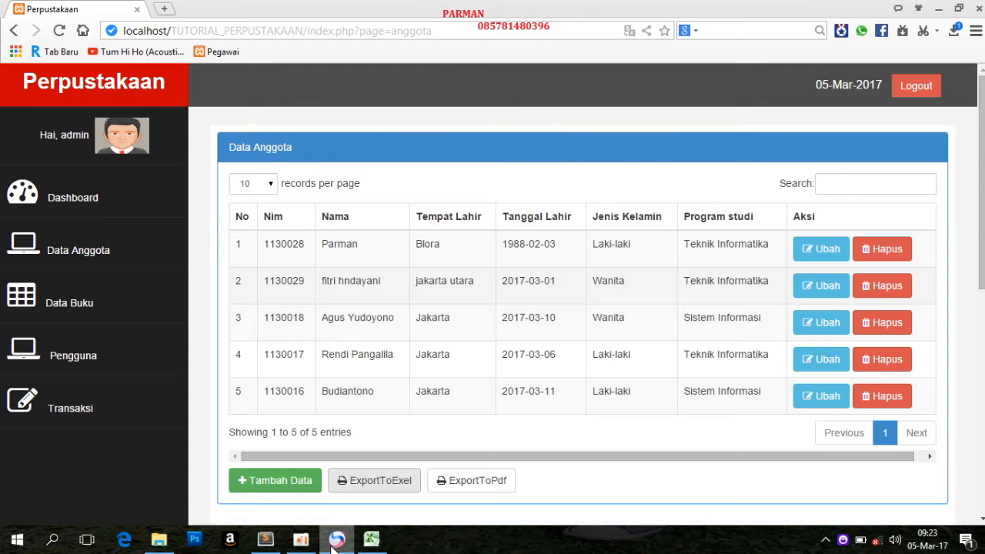
click(472, 484)
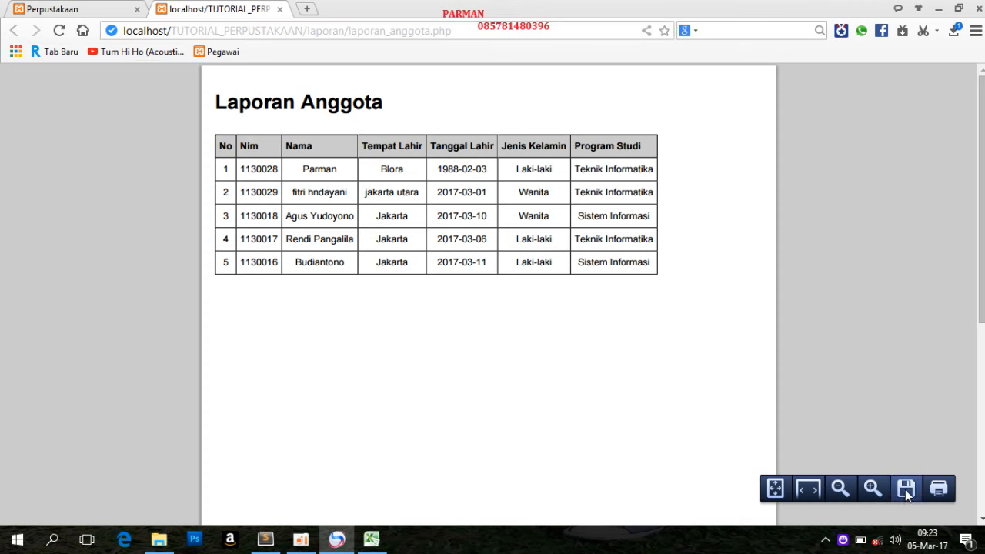
click(54, 9)
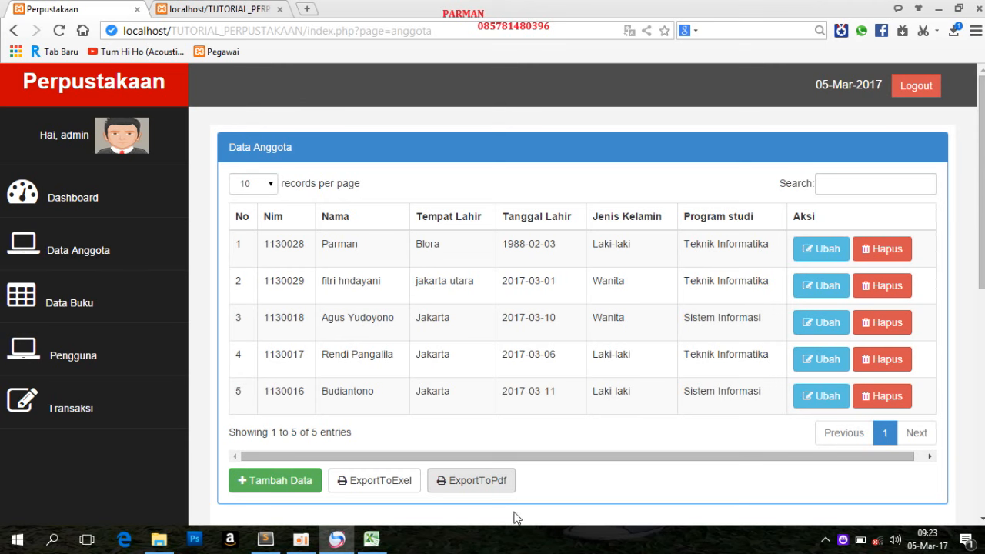
Examine the overdue fine in the transaction list and the $denda = 1000 line of transaksi.php in Sublime Text
click(65, 422)
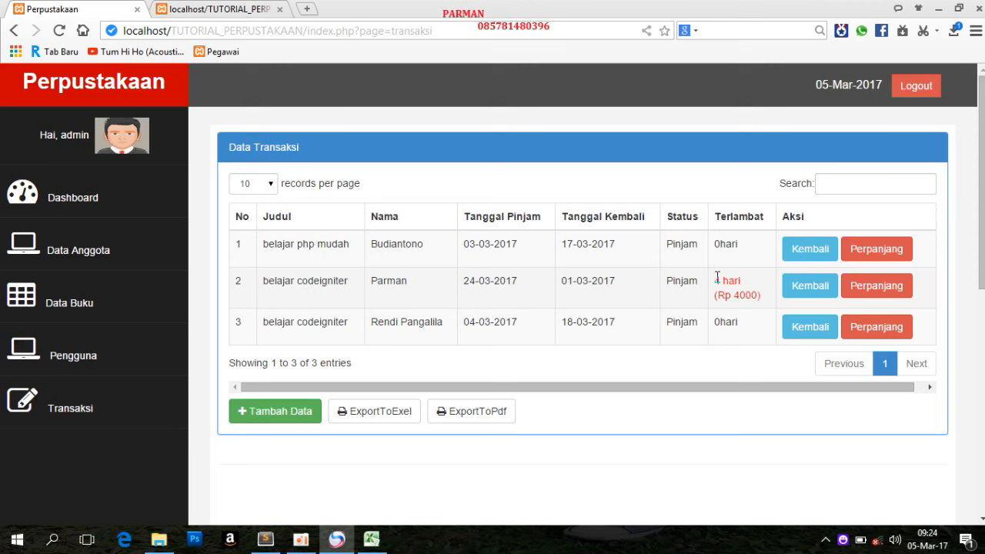
drag(716, 276, 735, 278)
click(266, 540)
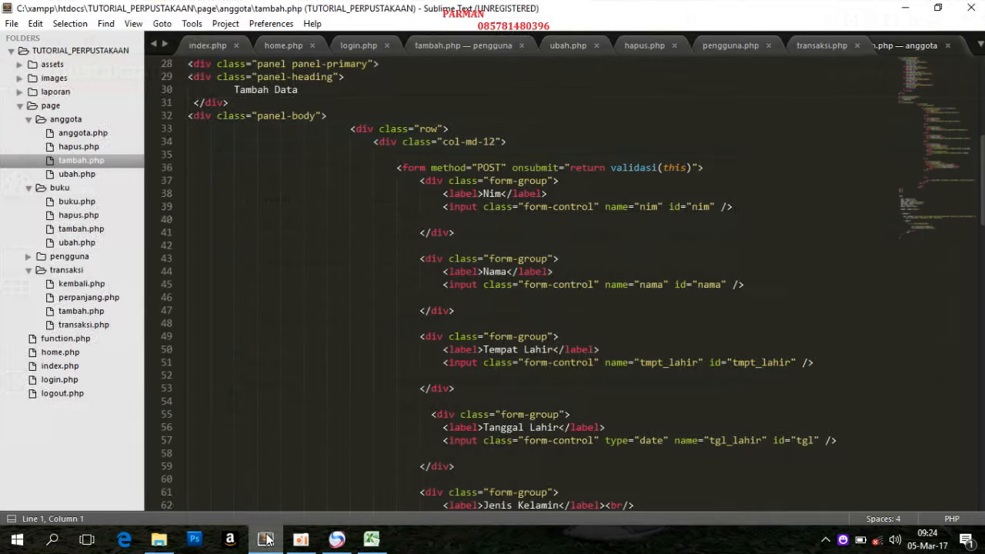
click(88, 326)
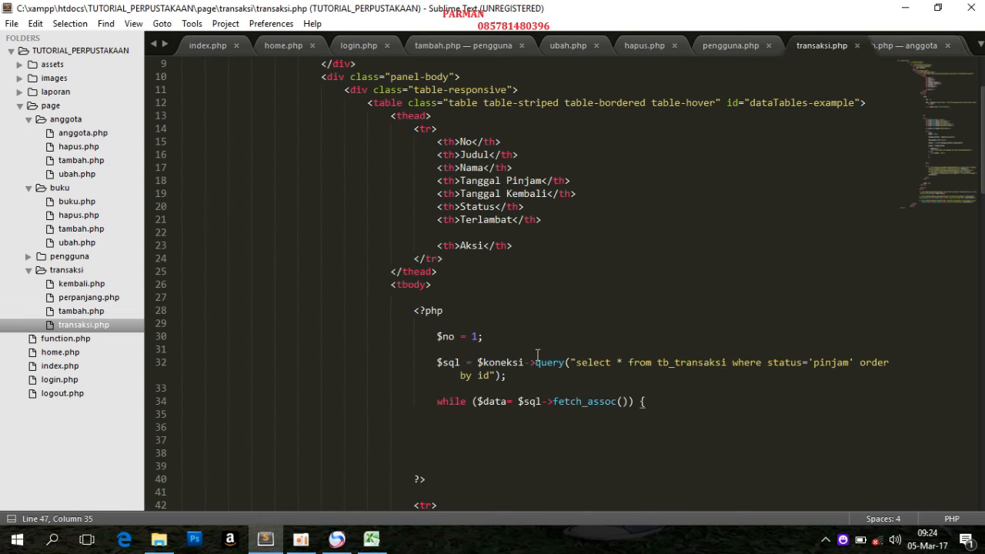
scroll(460, 350, up, 3)
scroll(532, 324, down, 10)
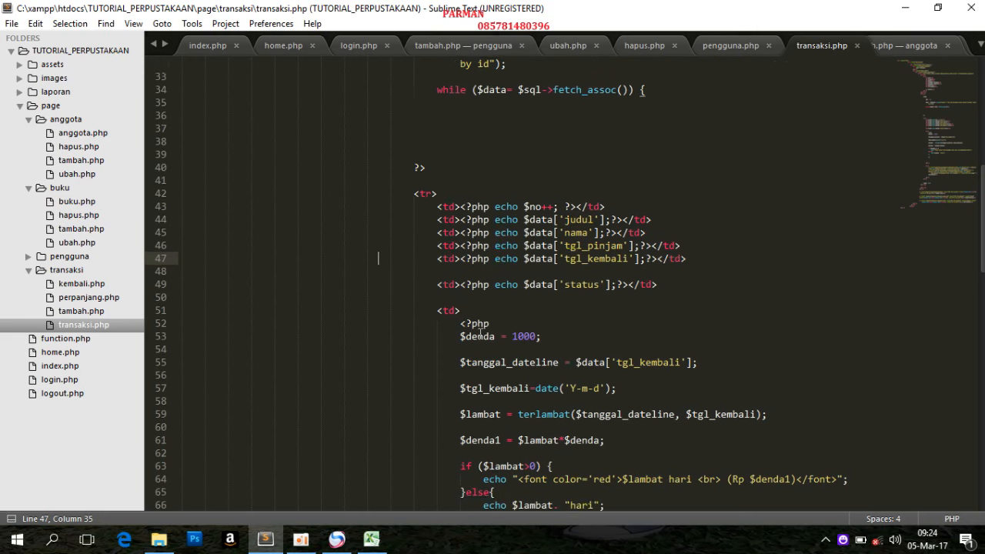
drag(544, 323, 448, 324)
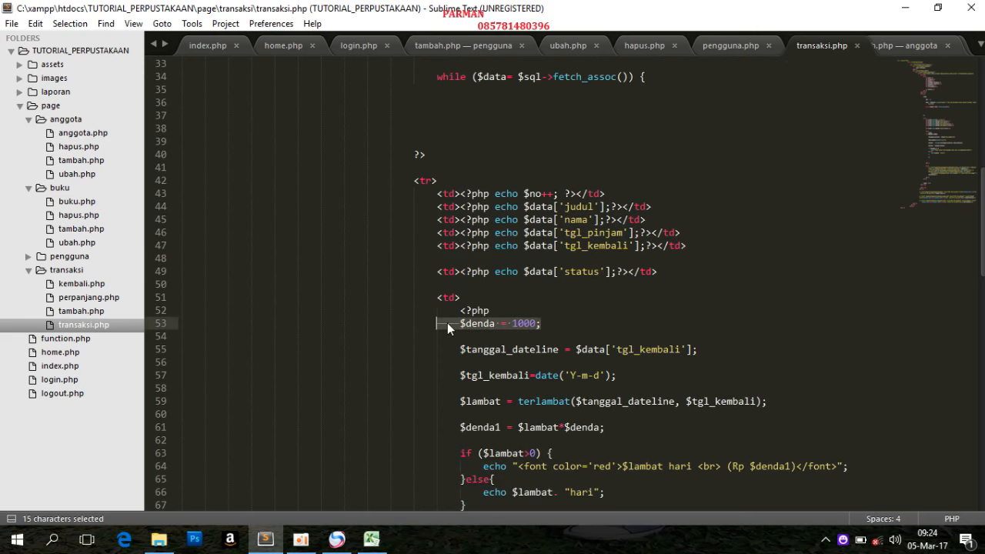
Switch back to the browser, check the belajar codeigniter stock in the book list and return to the transaction list
click(337, 539)
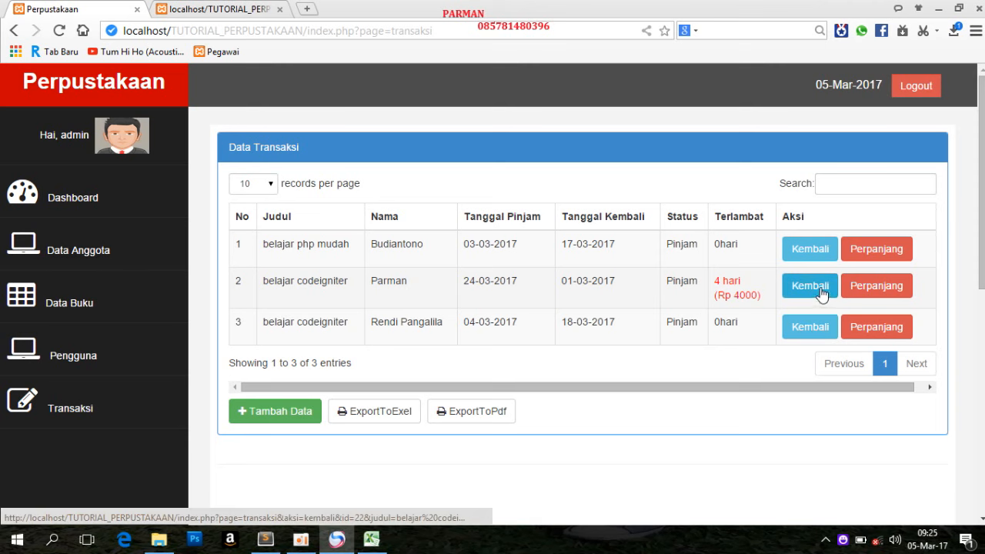
click(85, 308)
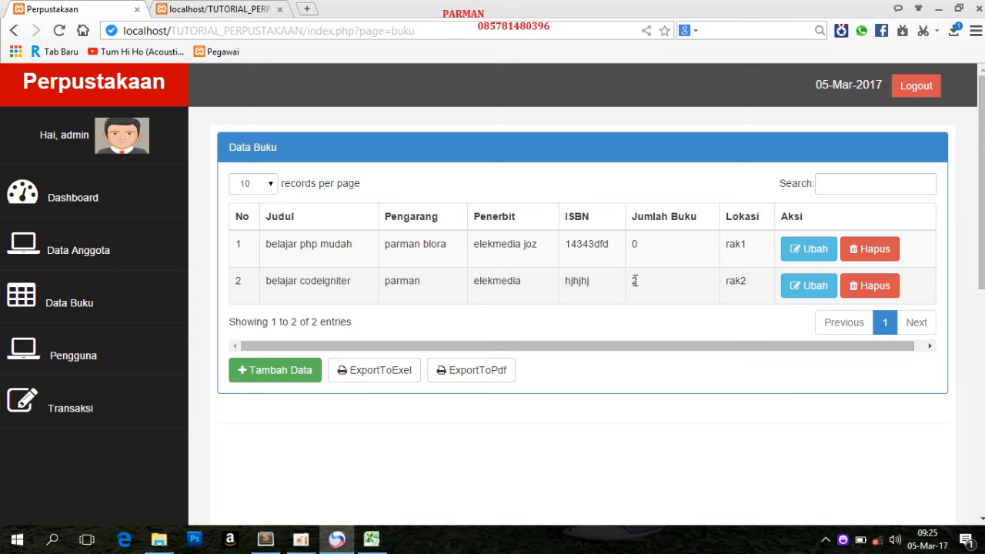
click(74, 395)
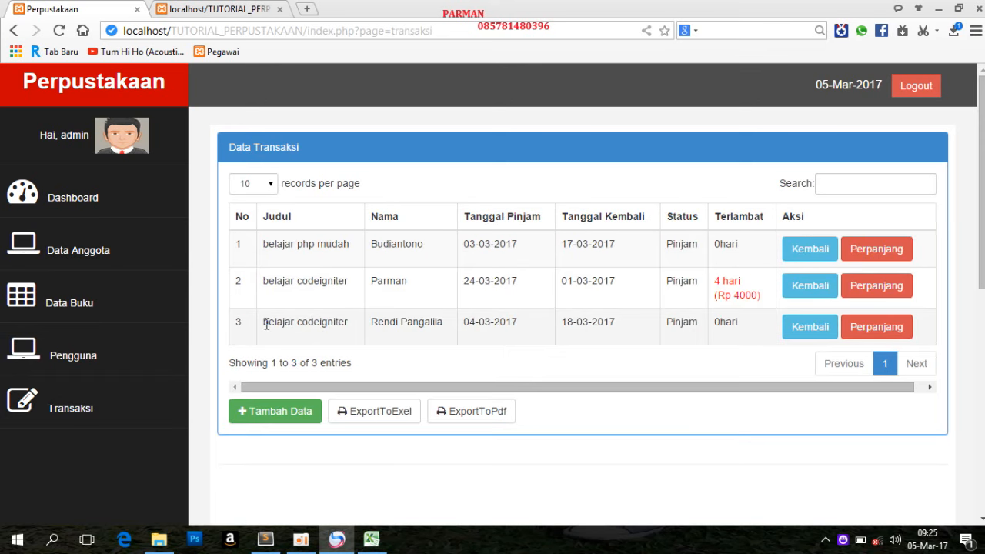
Return the belajar codeigniter loan in the third row, dismiss the message and check the book's stock in the book list
drag(264, 322, 360, 324)
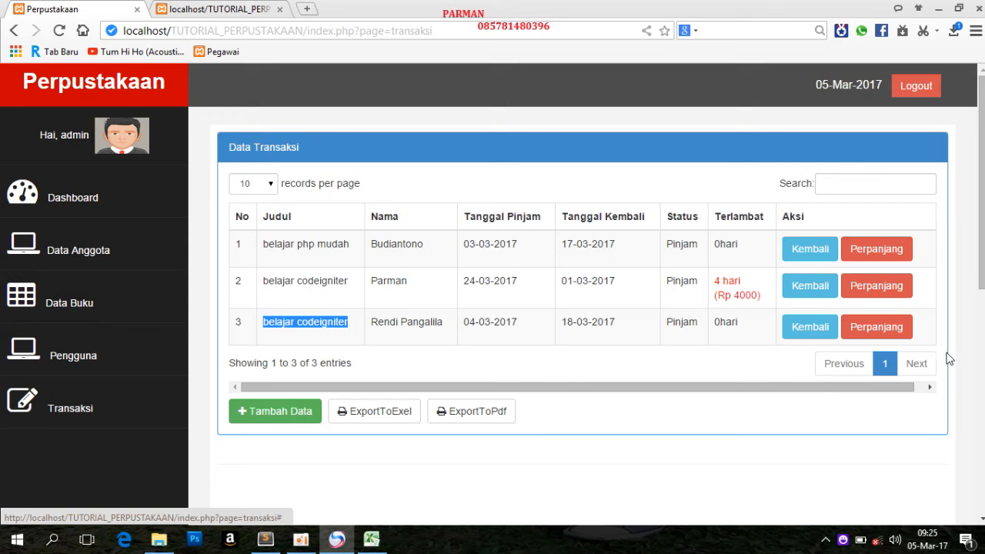
click(822, 331)
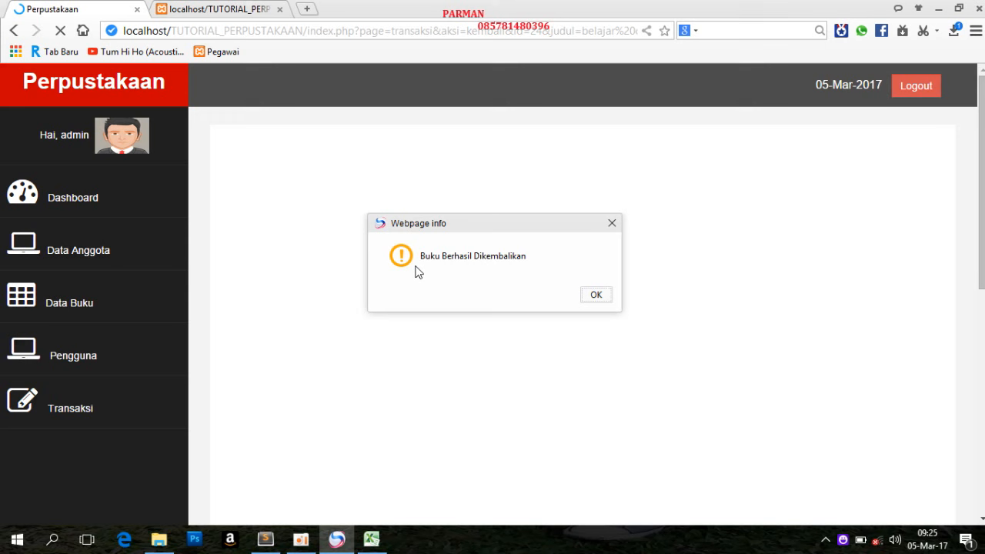
click(608, 299)
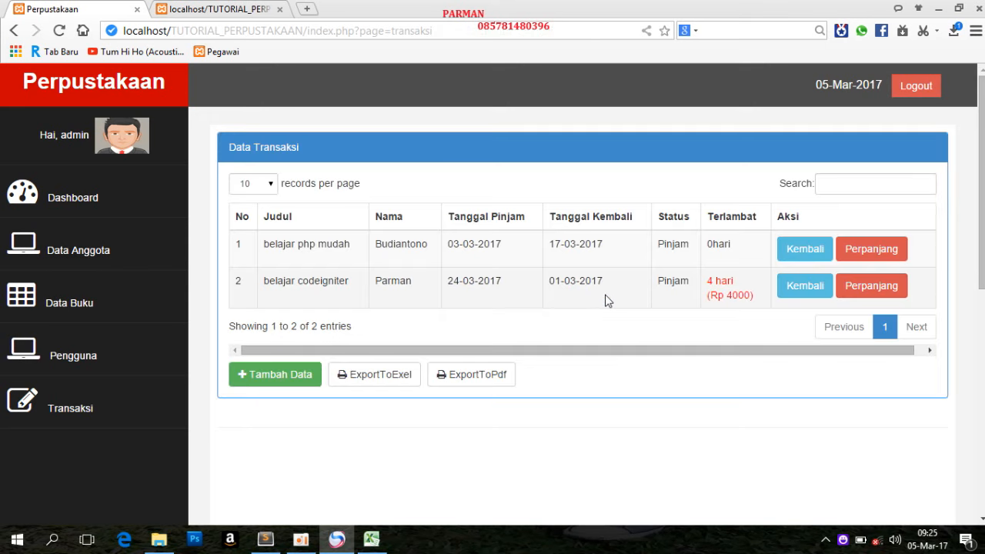
click(63, 307)
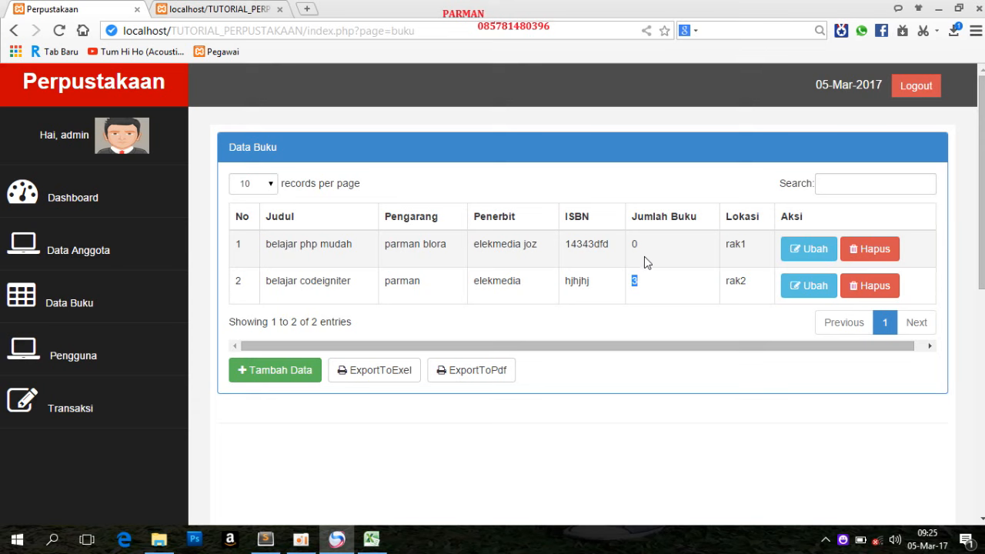
Add a loan transaction for belajar codeigniter with the second member offered, save it and check the stock in the book list
click(65, 408)
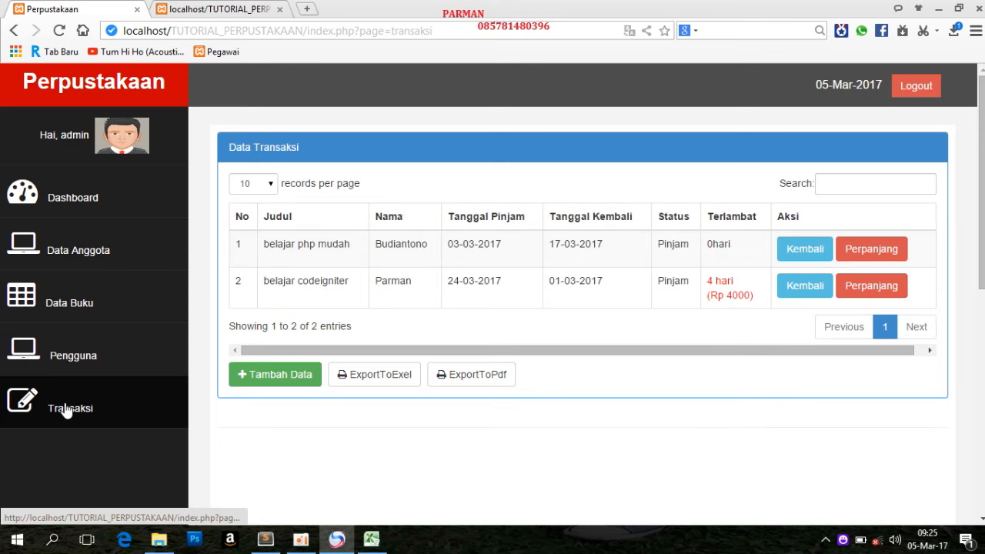
click(311, 377)
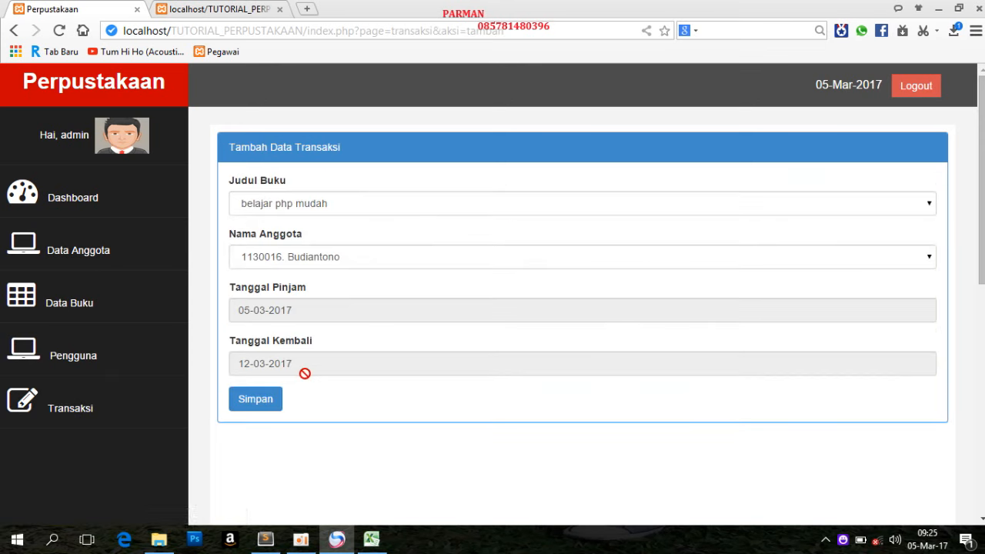
click(320, 203)
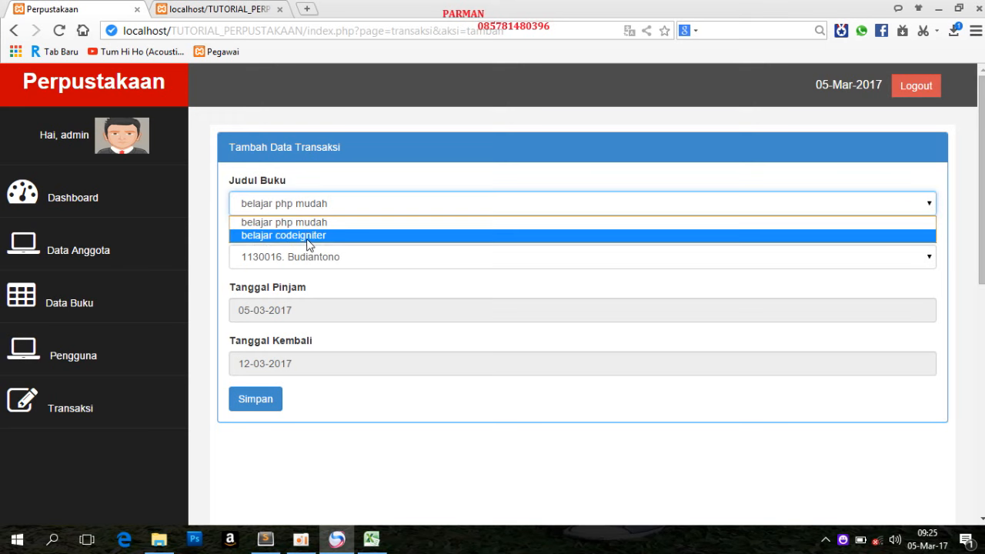
click(314, 237)
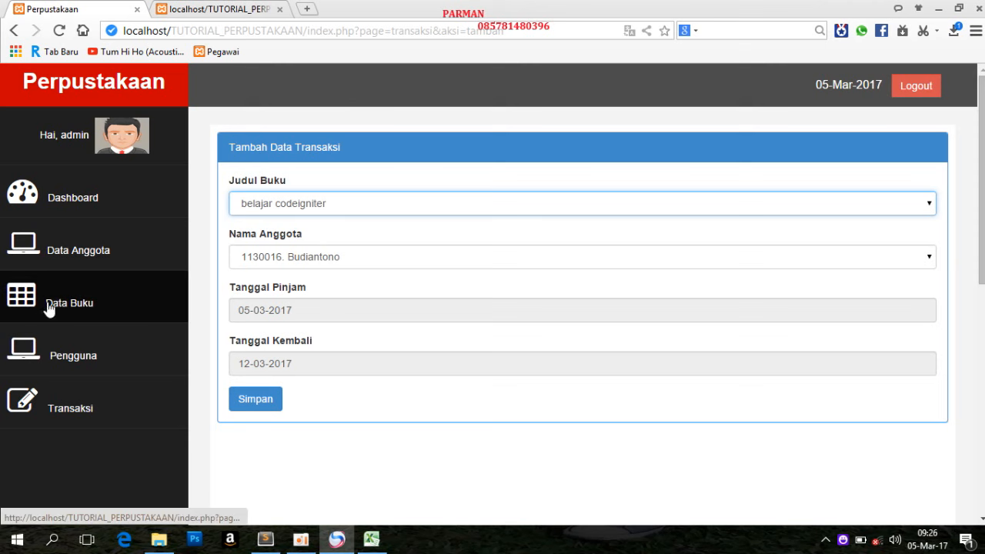
click(395, 258)
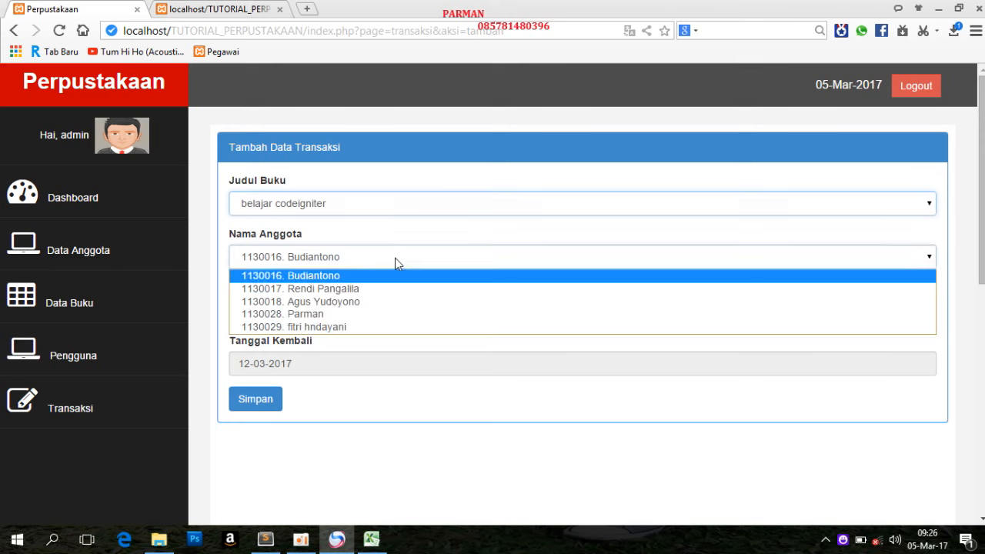
click(327, 290)
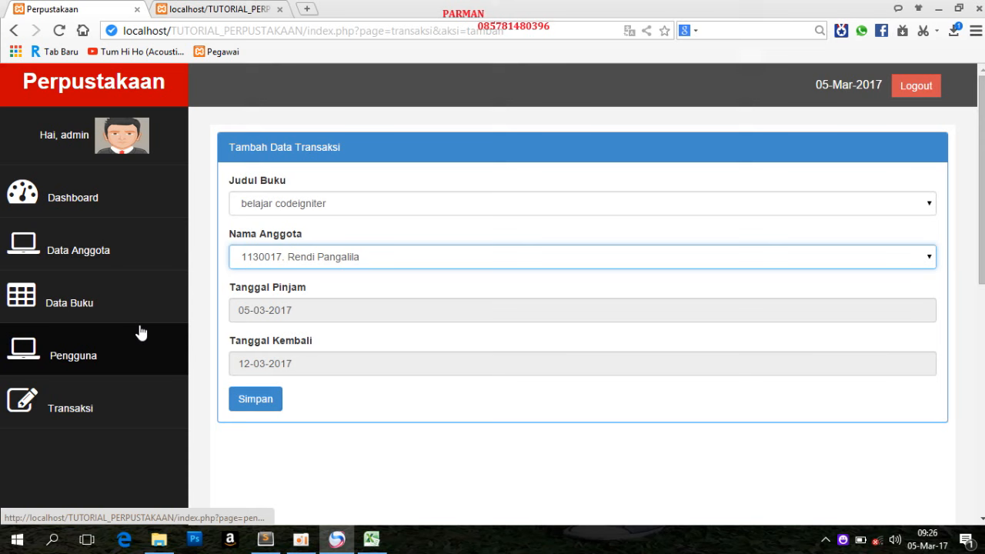
click(278, 399)
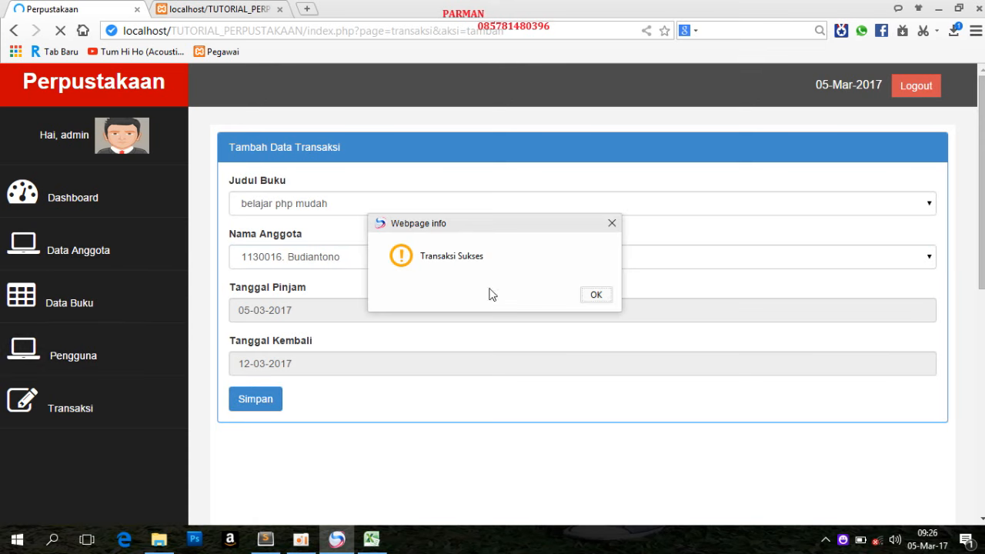
click(593, 295)
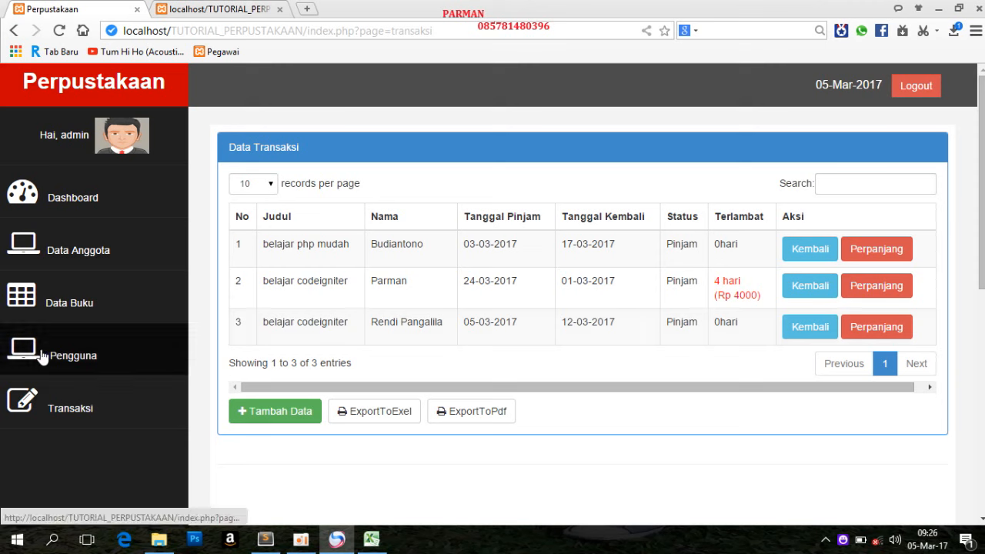
click(78, 307)
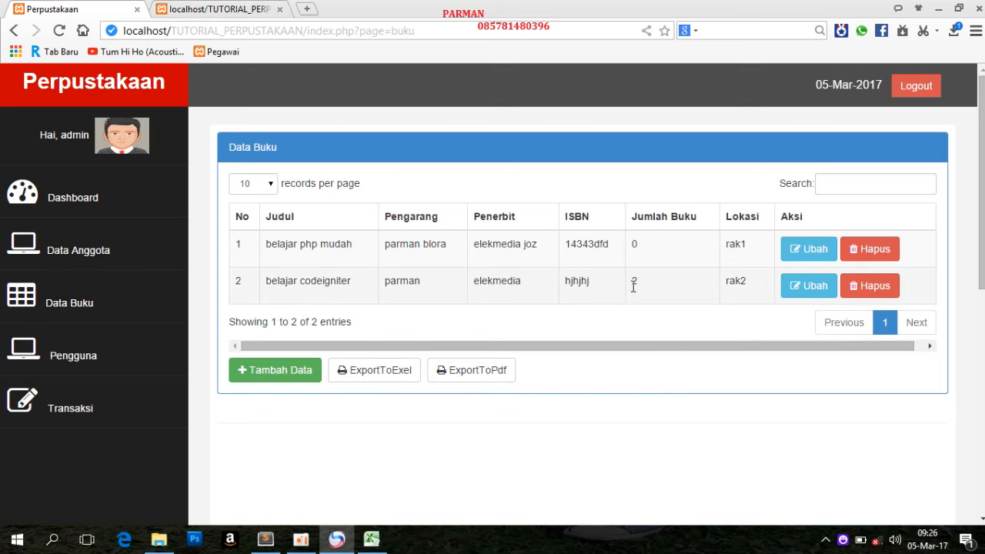
View the book titles offered in a new transaction form and check the stock quantities in the book list
click(88, 418)
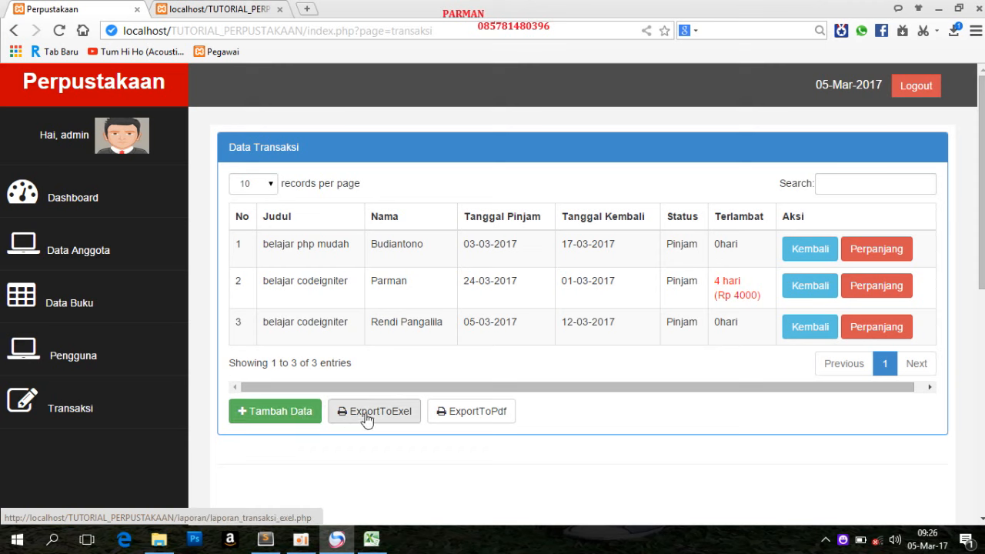
click(289, 417)
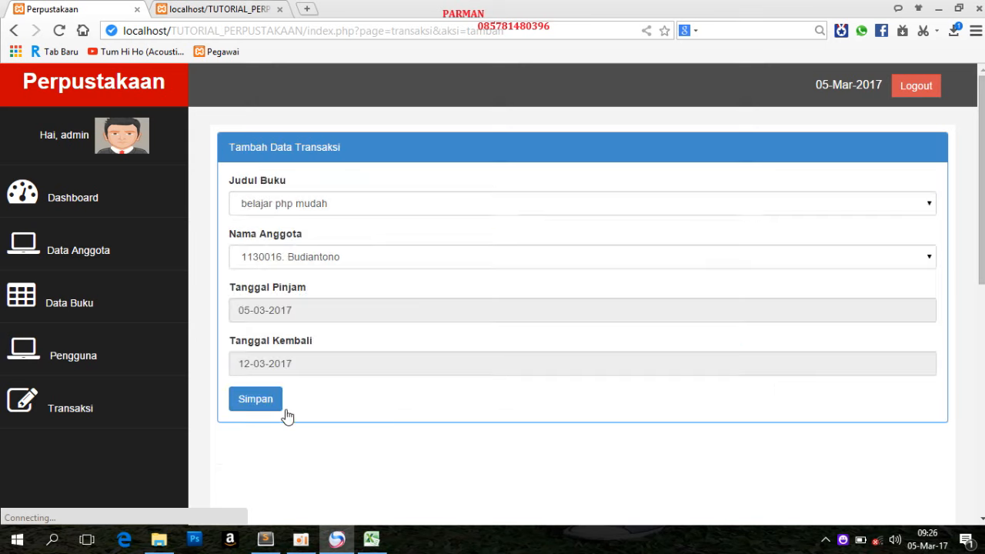
click(274, 207)
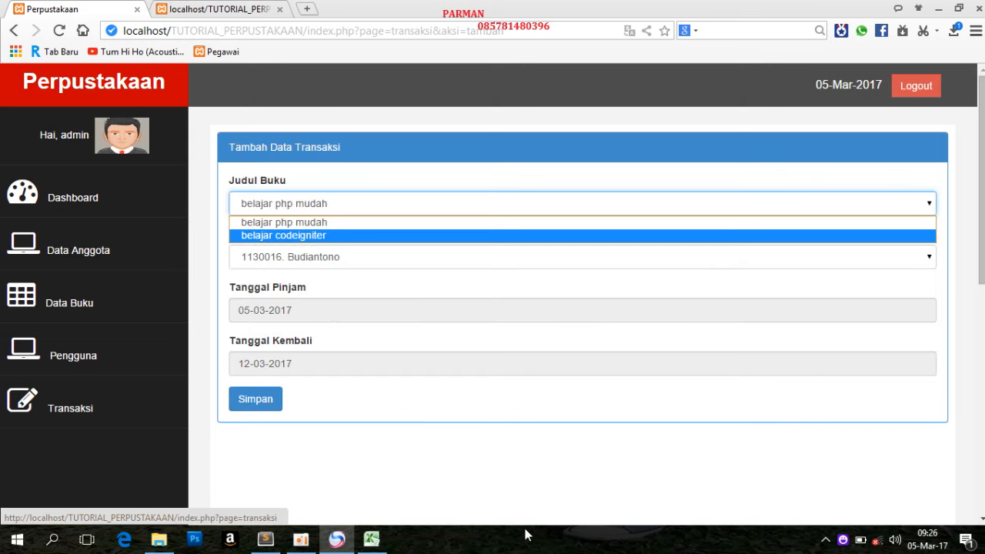
click(81, 303)
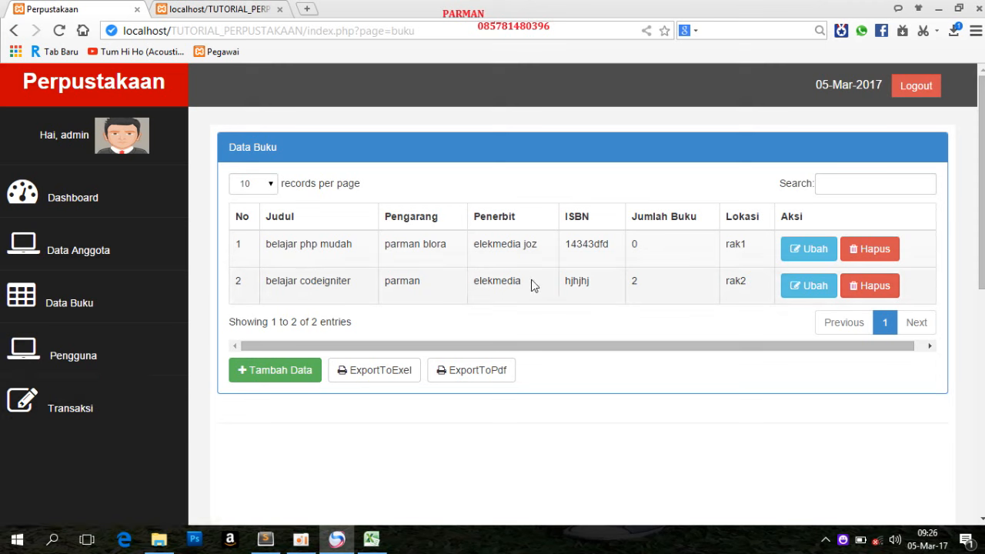
Try to add a loan transaction for belajar php mudah with the second member offered, save it and dismiss the message
click(76, 408)
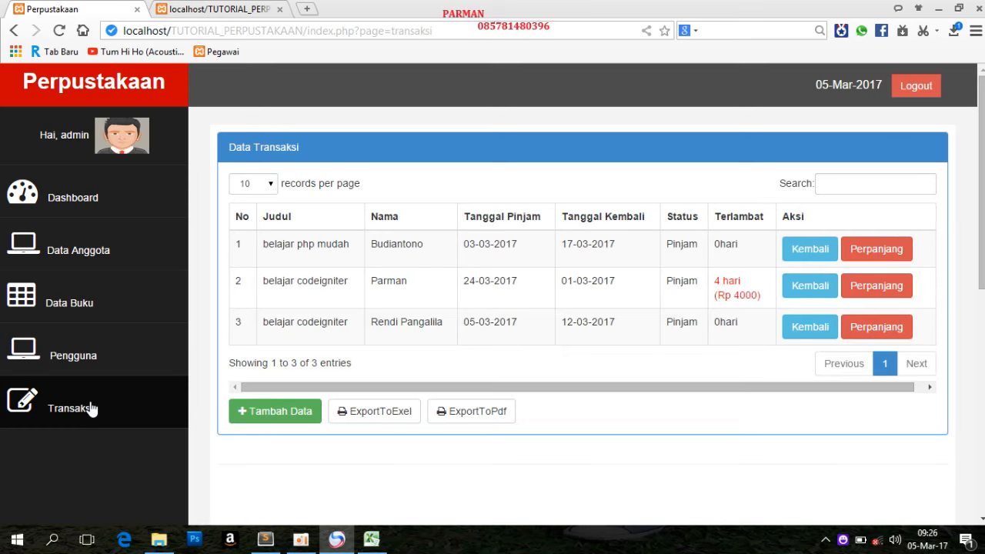
click(281, 416)
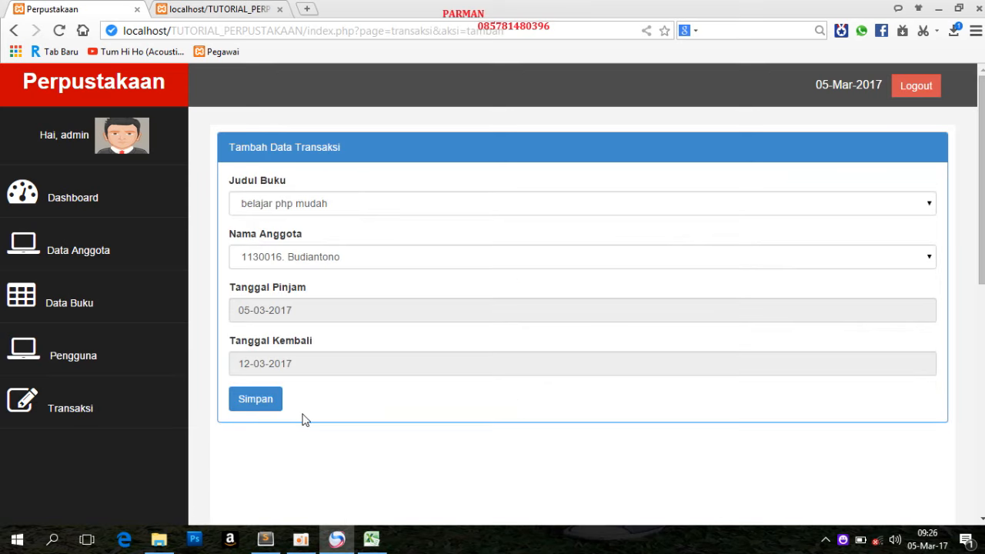
click(319, 257)
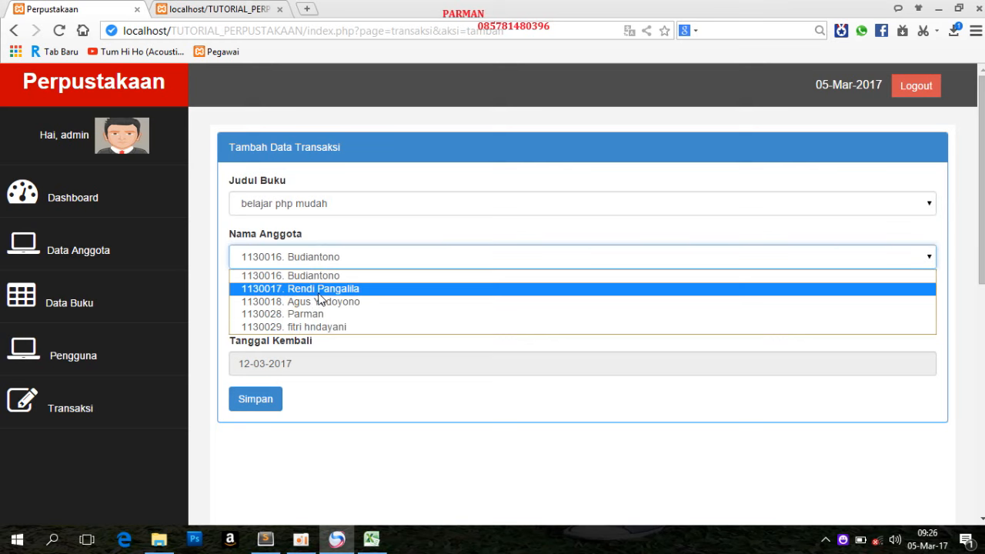
click(317, 291)
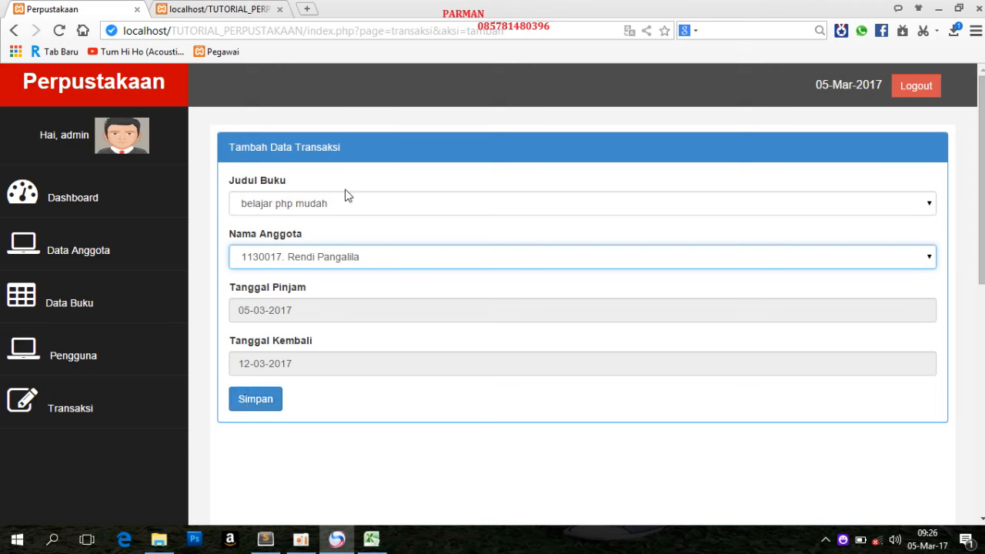
click(255, 400)
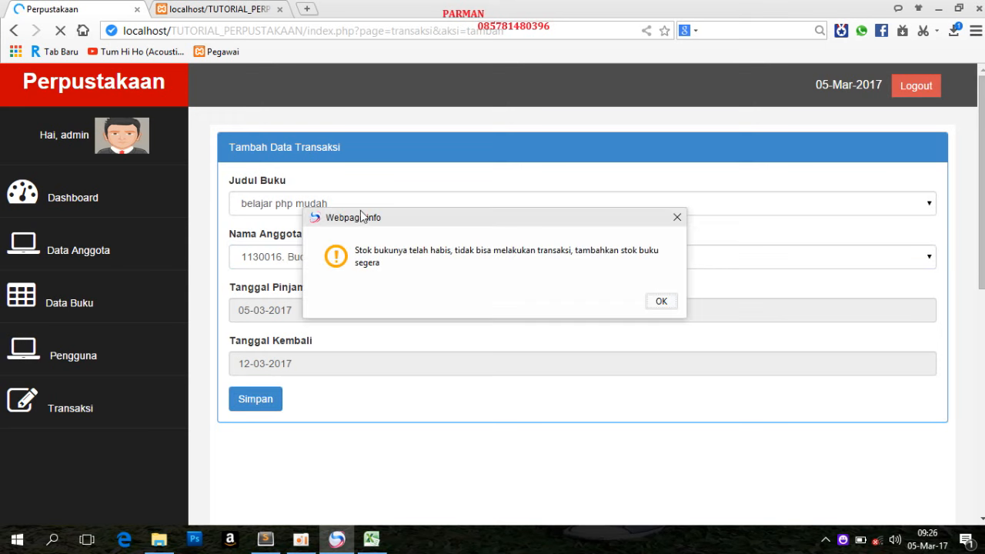
click(661, 302)
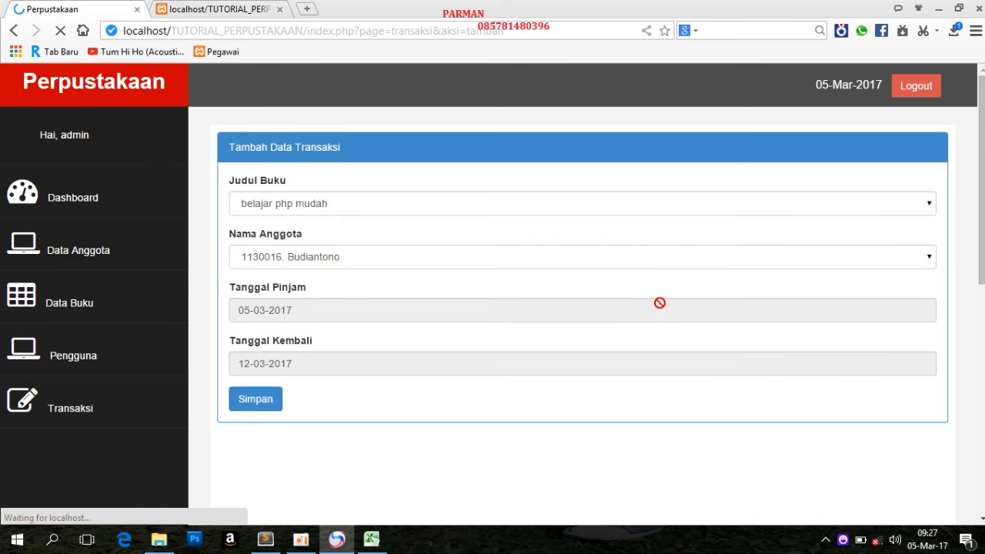
Go to the transaction list and examine the third loan's return date and the second loan's late fine
click(63, 407)
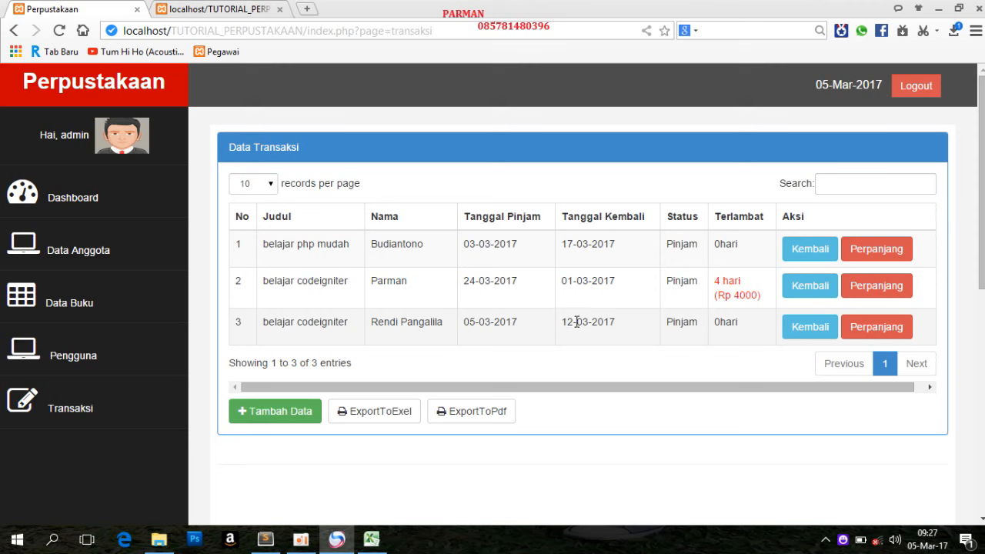
drag(567, 321, 620, 323)
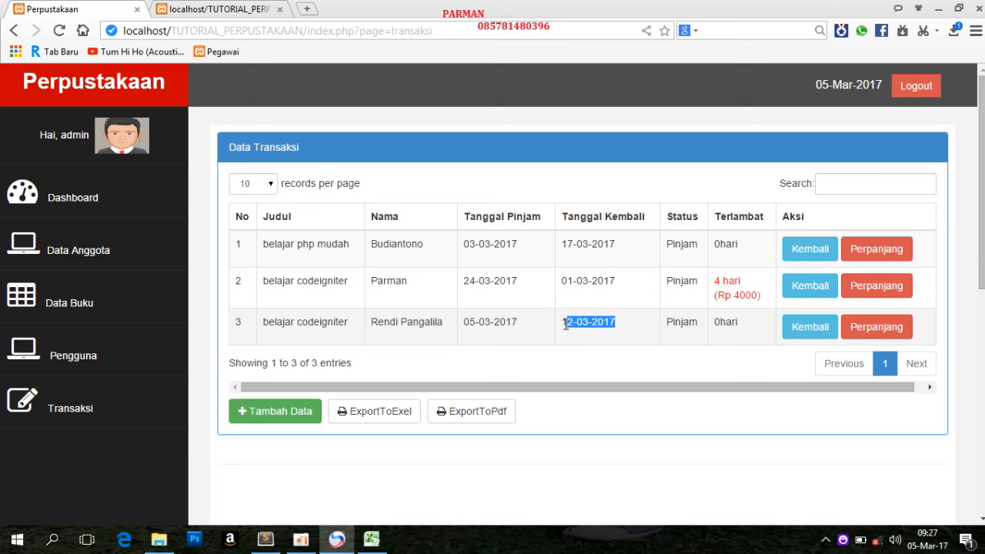
drag(566, 324, 624, 324)
drag(716, 278, 756, 305)
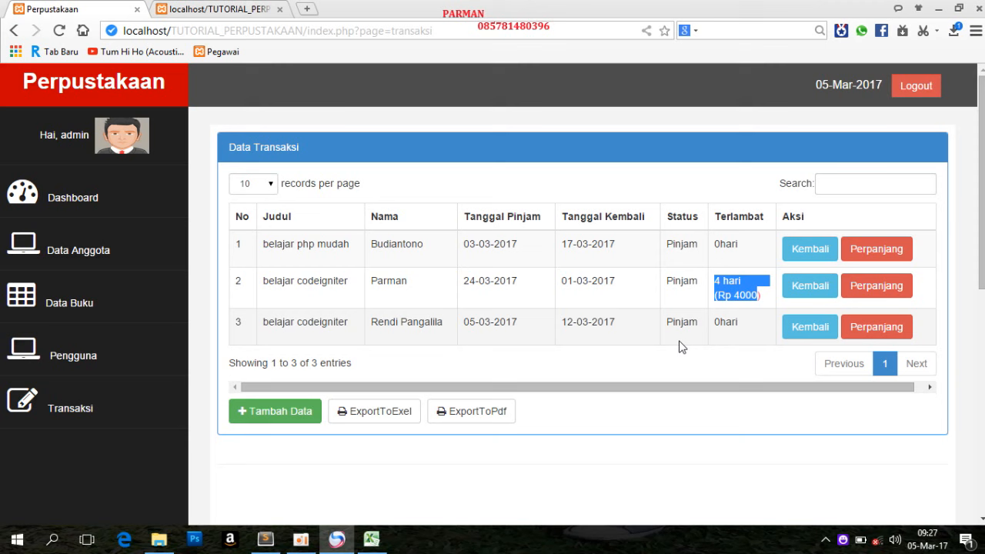
Extend the belajar codeigniter loan in the third row, dismiss the message and check its return date
drag(566, 321, 593, 320)
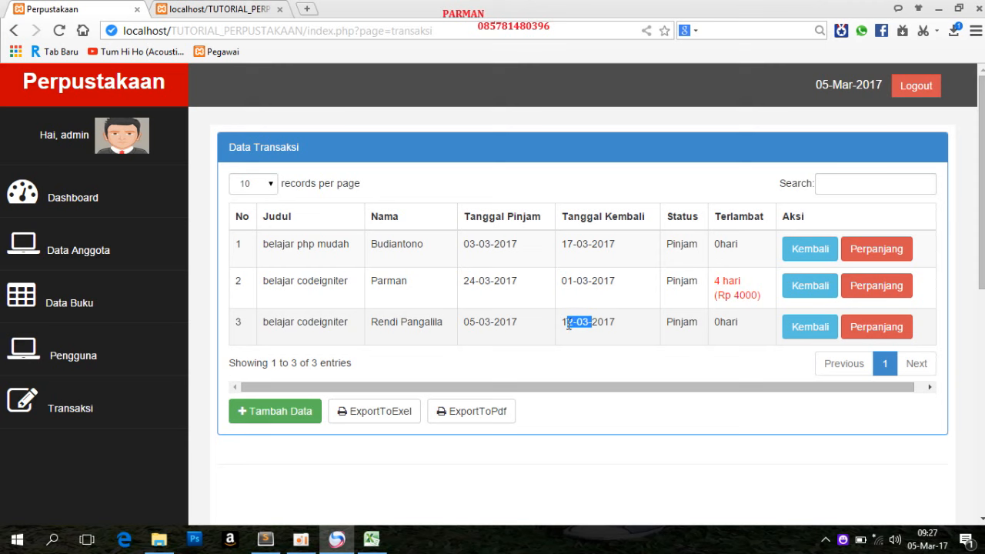
click(865, 336)
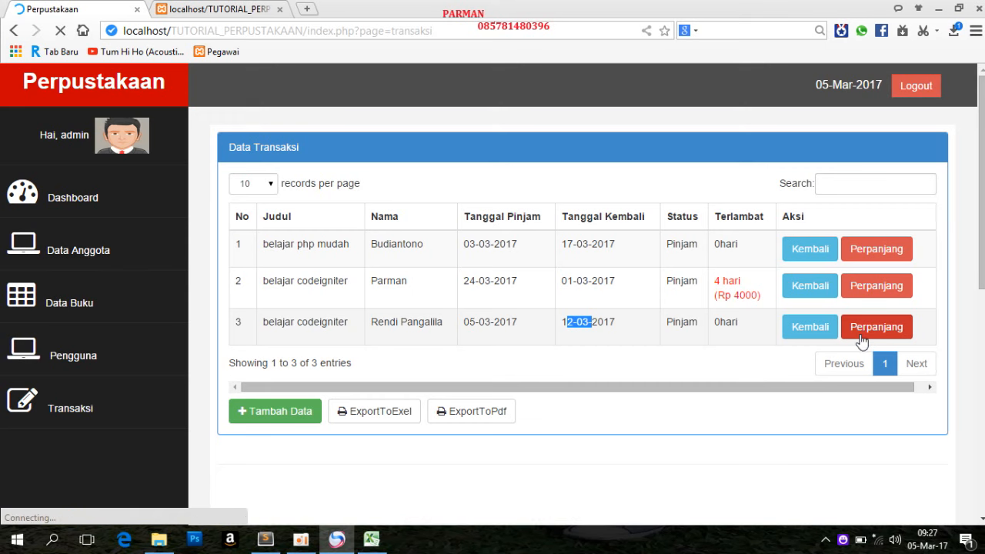
click(594, 296)
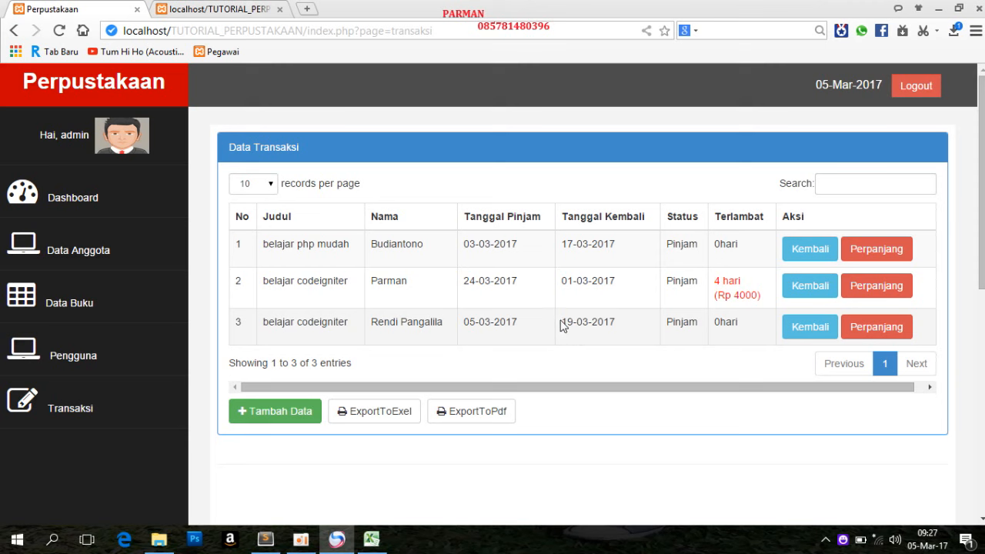
drag(563, 324, 655, 329)
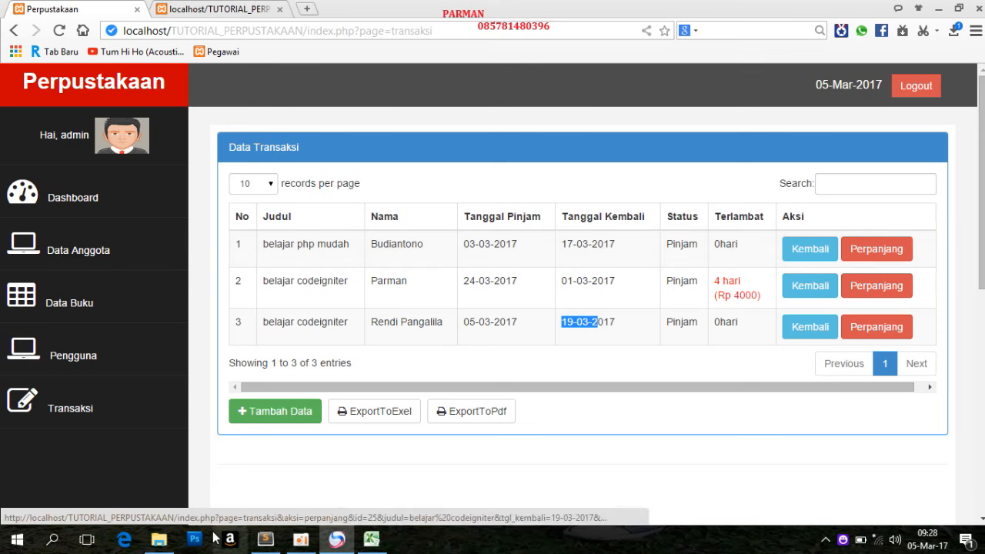
Review the book list and the user list, and return to the transaction list
click(78, 311)
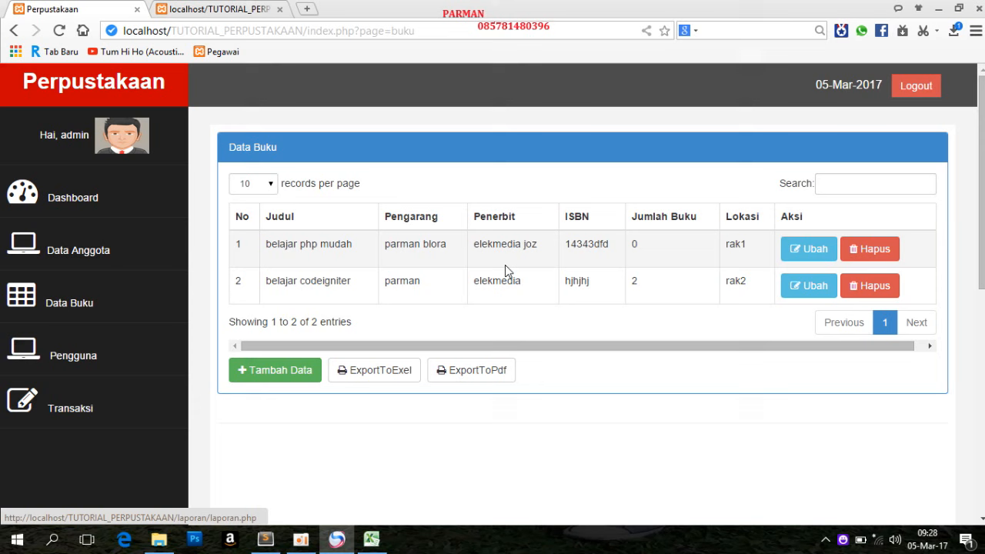
click(87, 354)
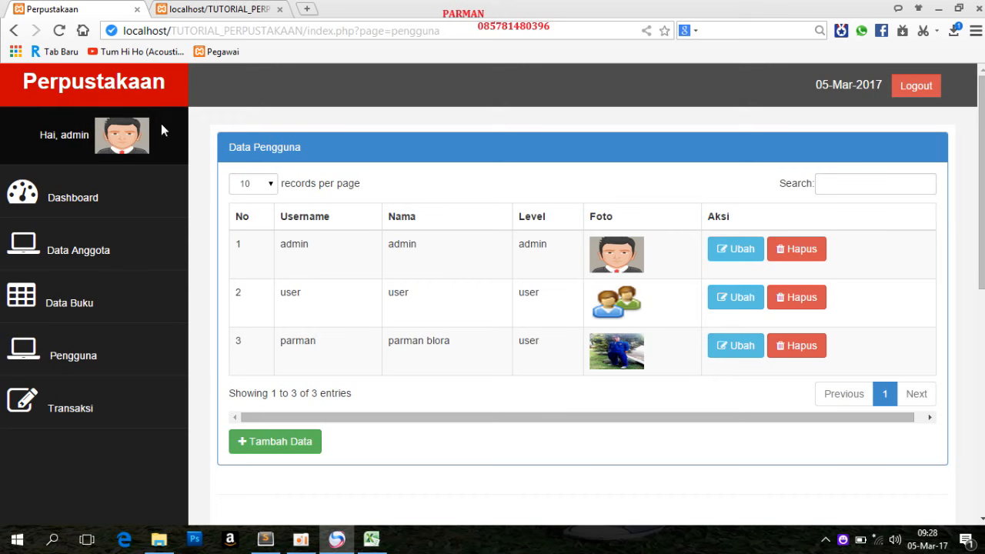
click(87, 412)
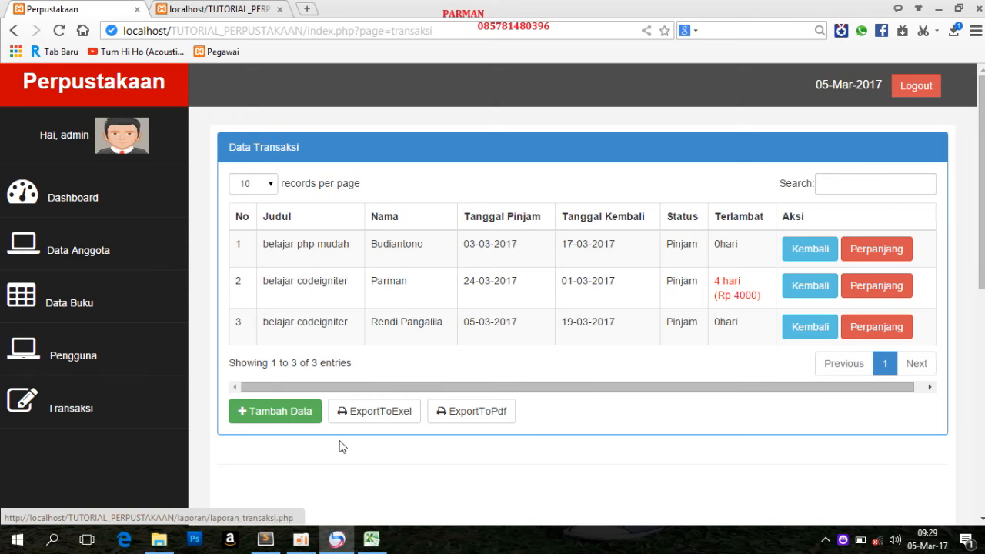
mouse_move(983, 246)
mouse_down()
mouse_move(983, 289)
mouse_move(983, 245)
mouse_up()
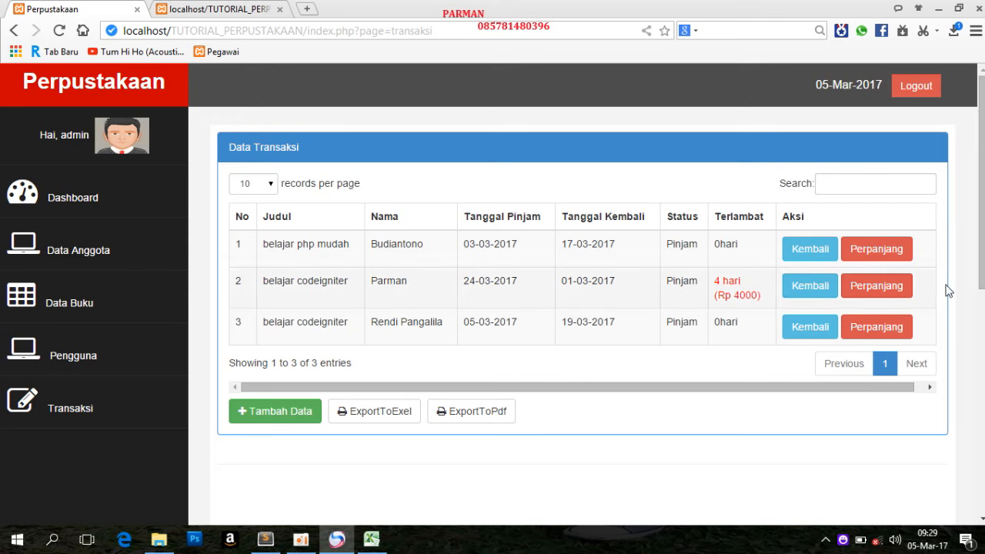
click(304, 541)
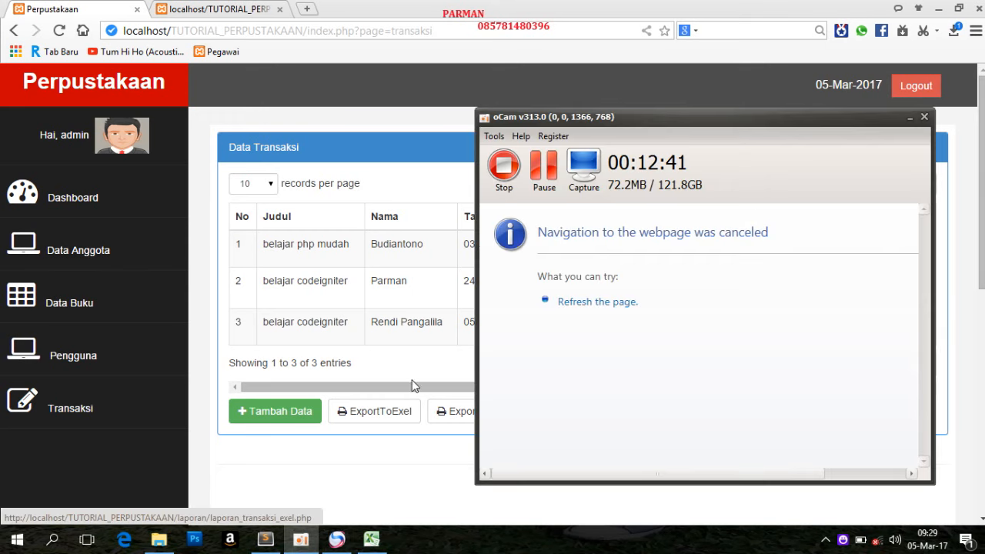